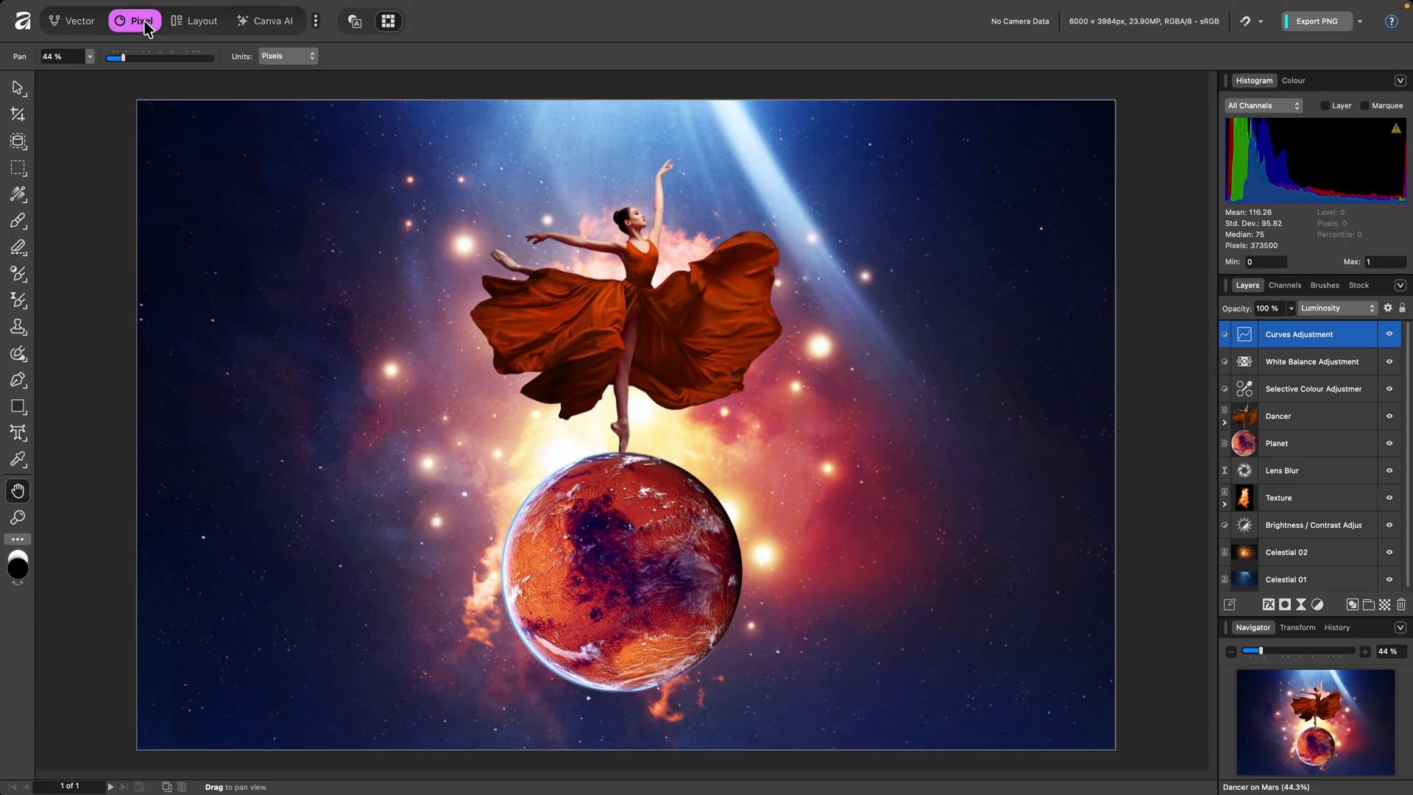
- Switch to painting live filters and change the filter from Gaussian Blur to Motion Blur
{"action": "left_click", "coordinate": [18, 300]}
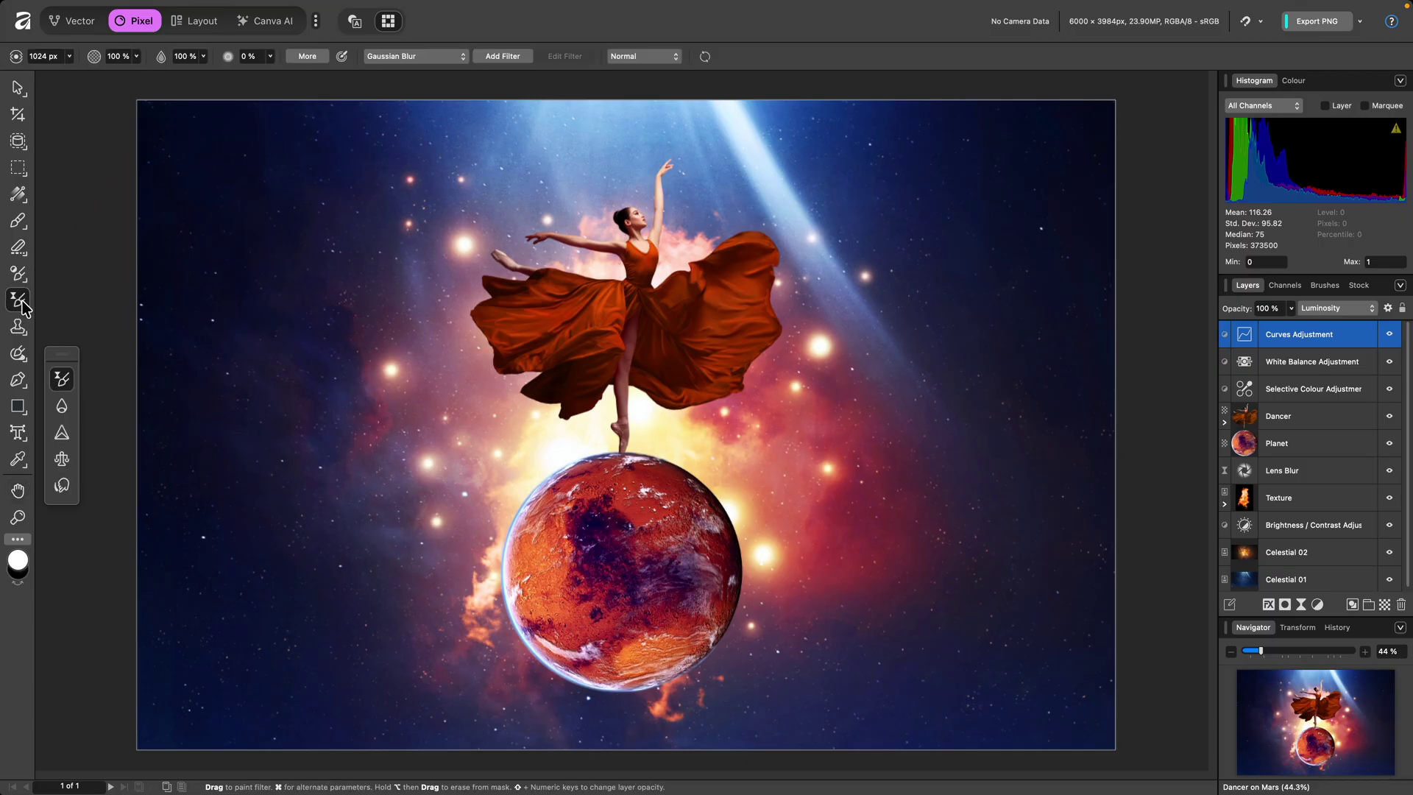
{"action": "left_click", "coordinate": [454, 62]}
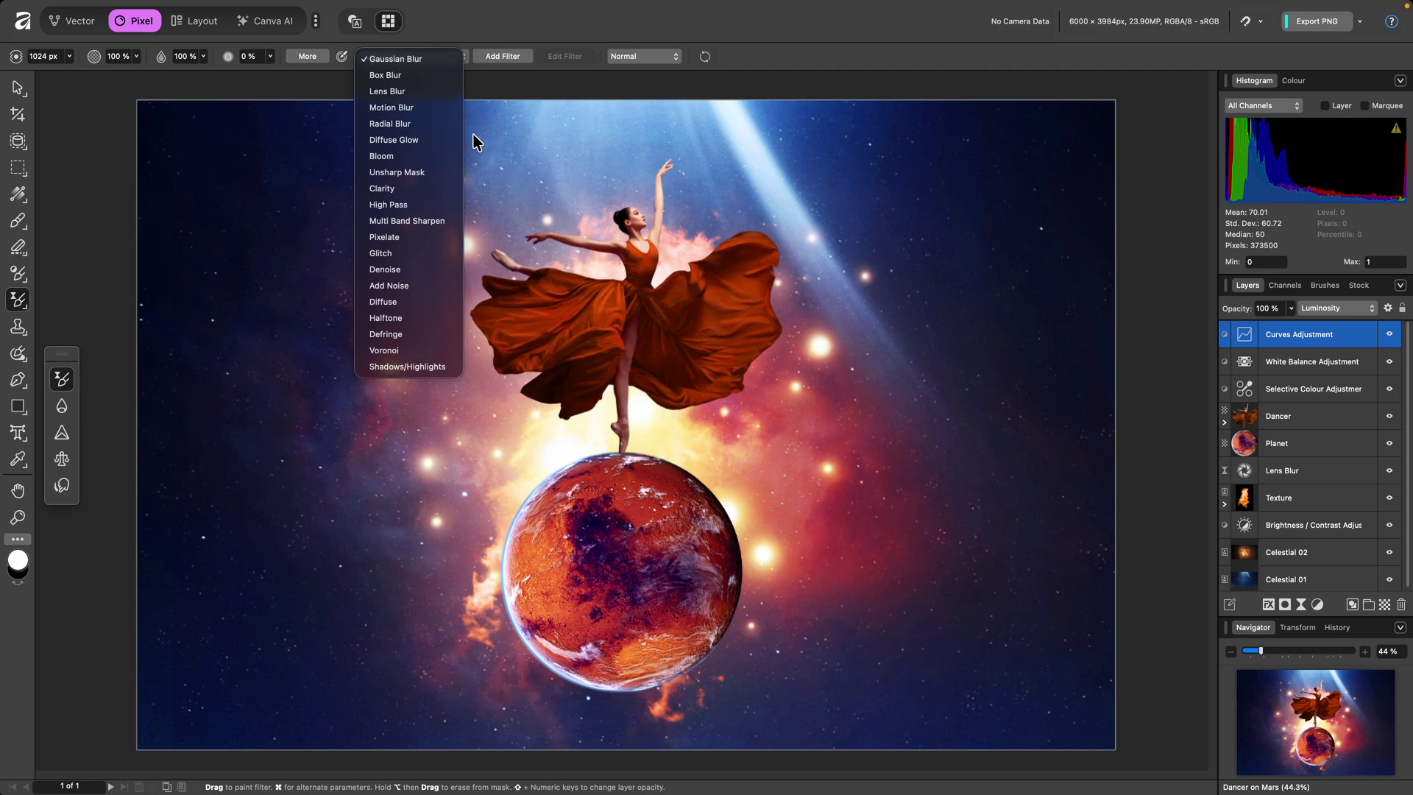
{"action": "left_click", "coordinate": [450, 120]}
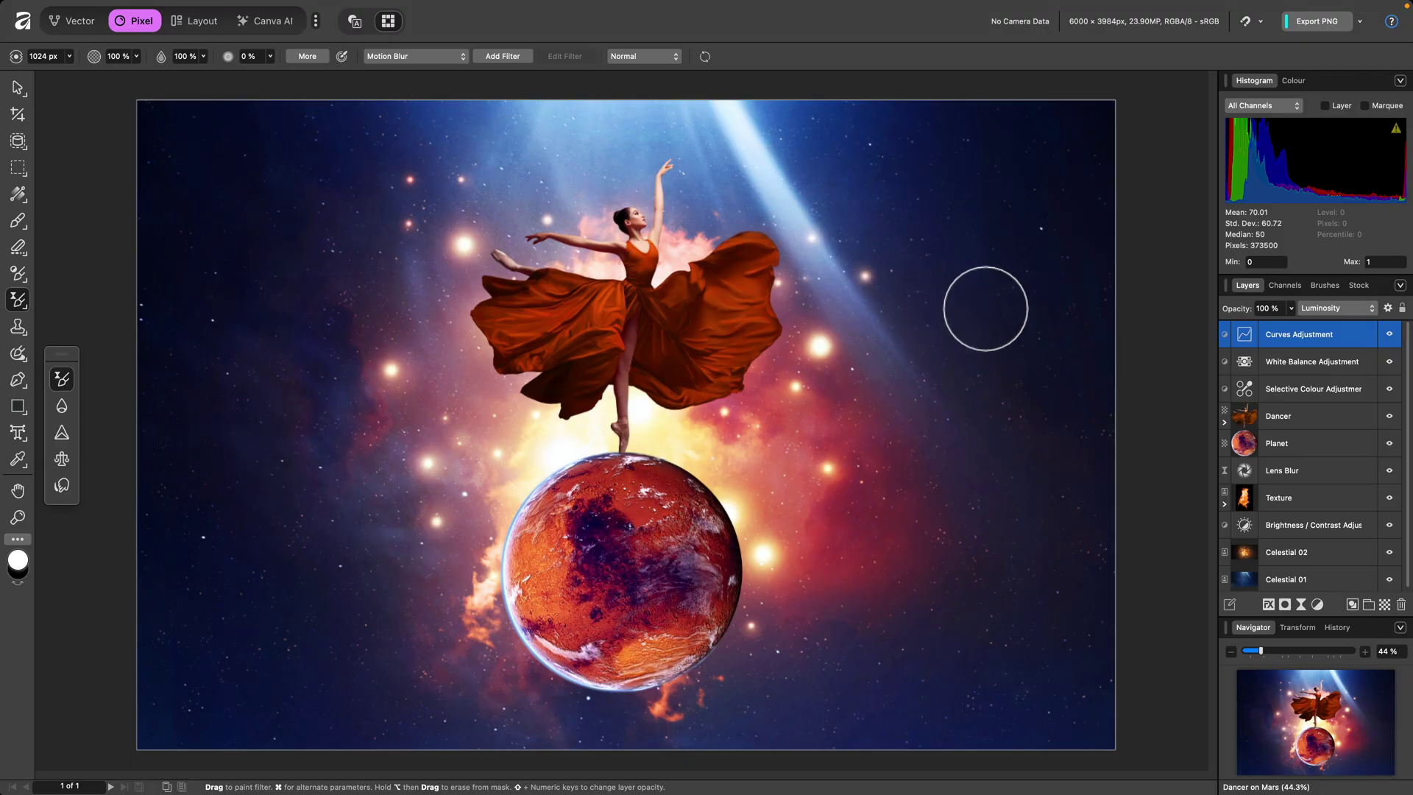
- On the Dancer layer at 100% zoom, paint Motion Blur over the outstretched arm and right dress folds
{"action": "left_click", "coordinate": [1332, 426]}
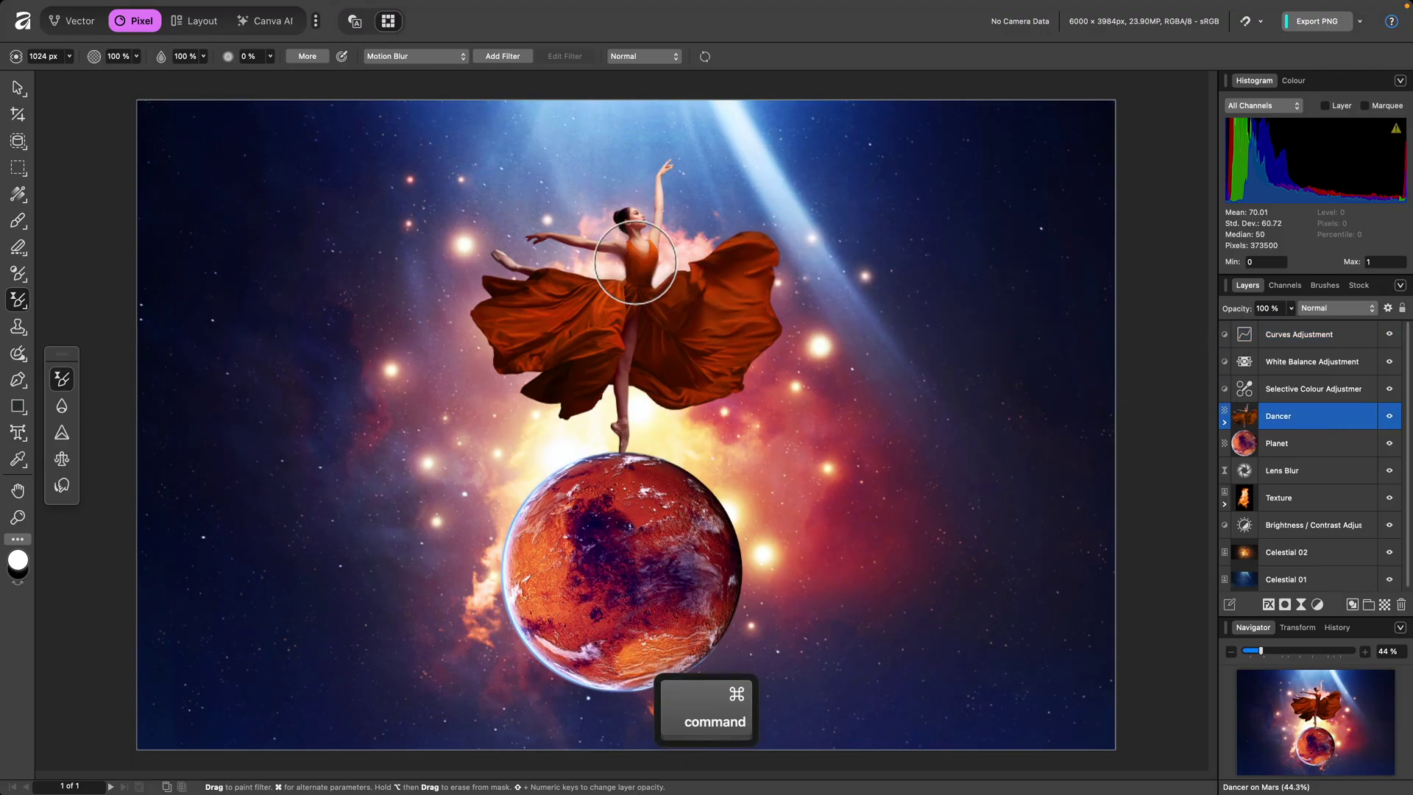
{"action": "key", "text": "super+1"}
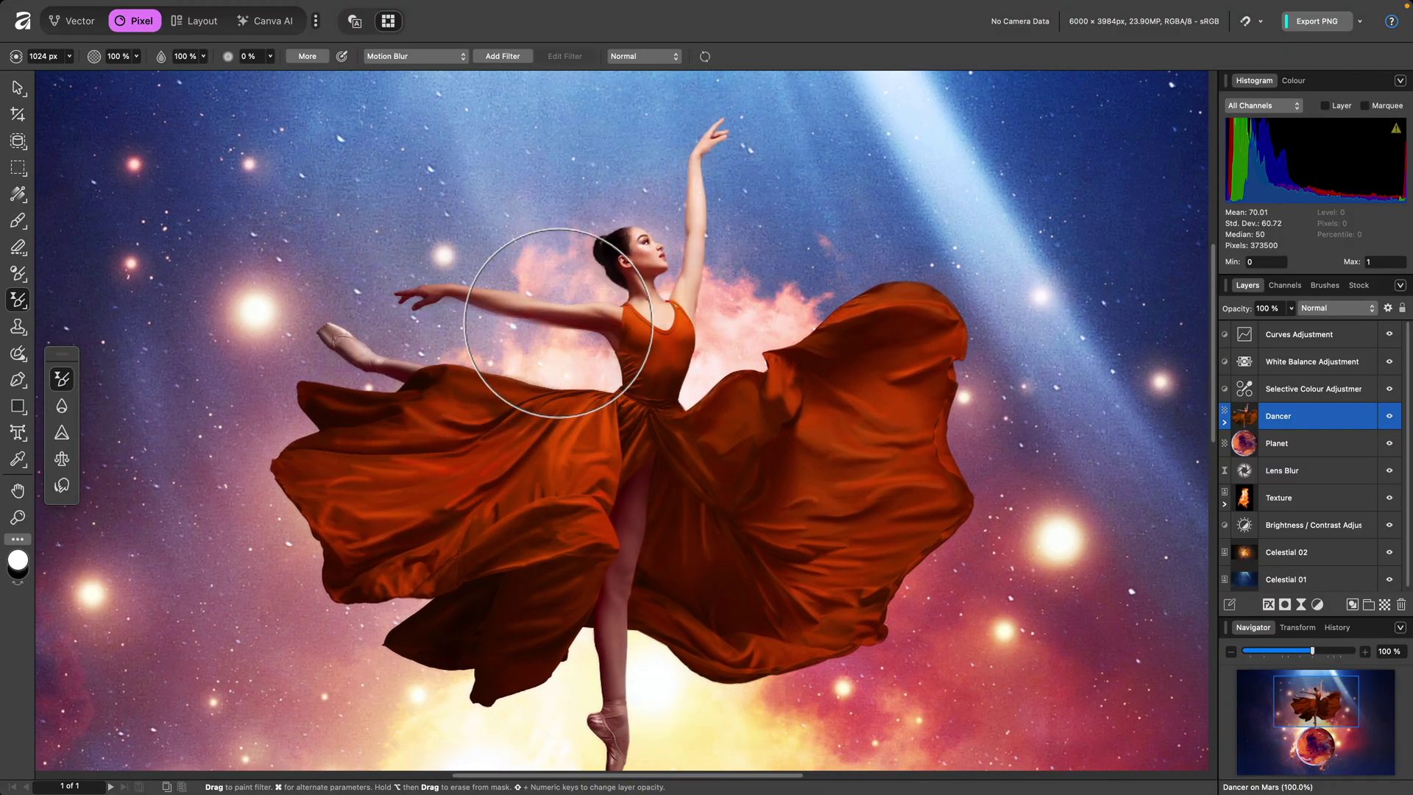
{"action": "left_click_drag", "start_coordinate": [625, 372], "coordinate": [579, 378]}
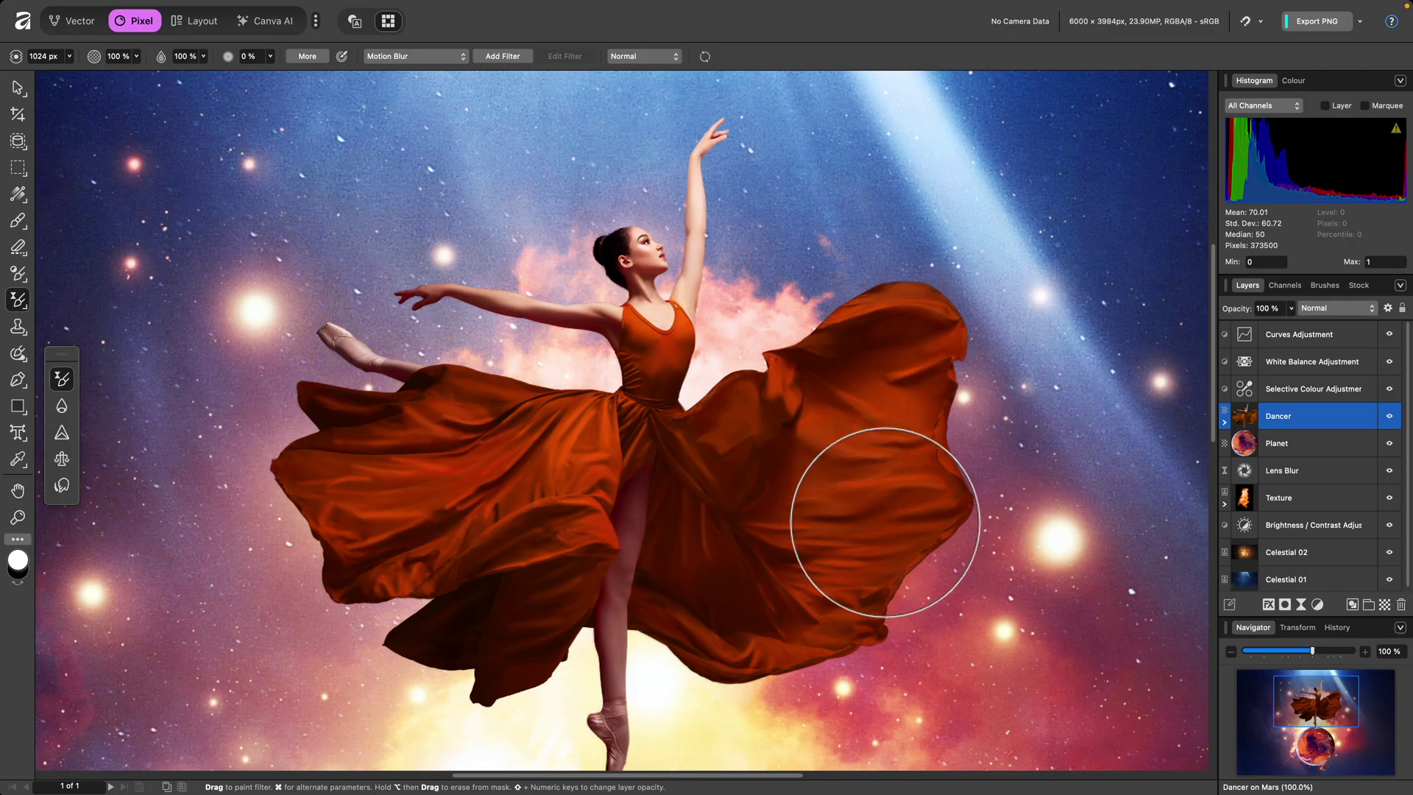
{"action": "key", "text": "super+z"}
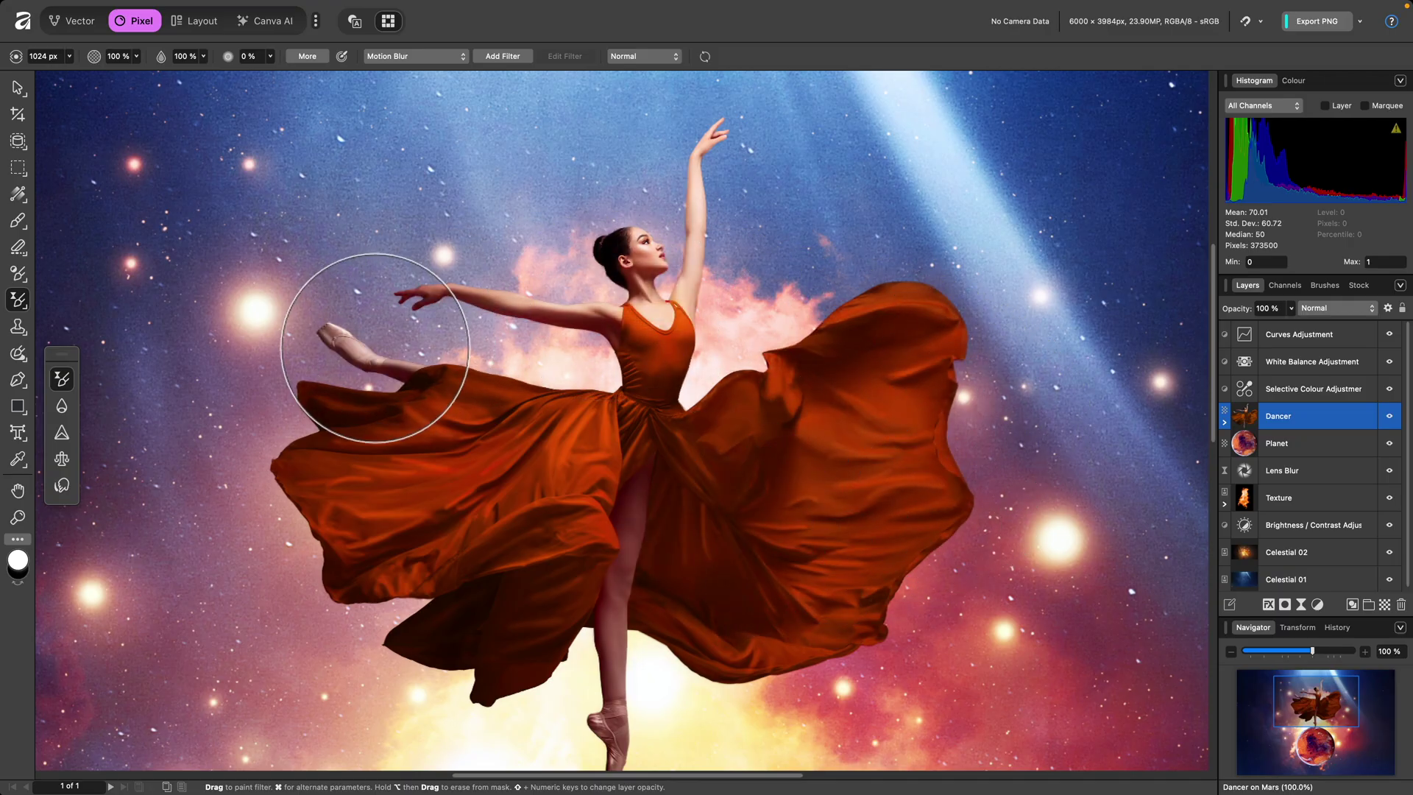
{"action": "mouse_move", "coordinate": [372, 356]}
{"action": "left_mouse_down"}
{"action": "mouse_move", "coordinate": [446, 372]}
{"action": "mouse_move", "coordinate": [437, 507]}
{"action": "mouse_move", "coordinate": [383, 571]}
{"action": "mouse_move", "coordinate": [414, 634]}
{"action": "mouse_move", "coordinate": [450, 662]}
{"action": "mouse_move", "coordinate": [333, 606]}
{"action": "mouse_move", "coordinate": [332, 387]}
{"action": "mouse_move", "coordinate": [405, 322]}
{"action": "left_mouse_up"}
{"action": "mouse_move", "coordinate": [845, 277]}
{"action": "left_mouse_down"}
{"action": "mouse_move", "coordinate": [925, 341]}
{"action": "mouse_move", "coordinate": [948, 468]}
{"action": "mouse_move", "coordinate": [931, 531]}
{"action": "mouse_move", "coordinate": [868, 601]}
{"action": "mouse_move", "coordinate": [778, 650]}
{"action": "mouse_move", "coordinate": [722, 657]}
{"action": "mouse_move", "coordinate": [903, 591]}
{"action": "mouse_move", "coordinate": [1004, 422]}
{"action": "mouse_move", "coordinate": [959, 359]}
{"action": "mouse_move", "coordinate": [929, 363]}
{"action": "mouse_move", "coordinate": [875, 327]}
{"action": "mouse_move", "coordinate": [714, 157]}
{"action": "left_mouse_up"}
{"action": "key", "text": "super+z"}
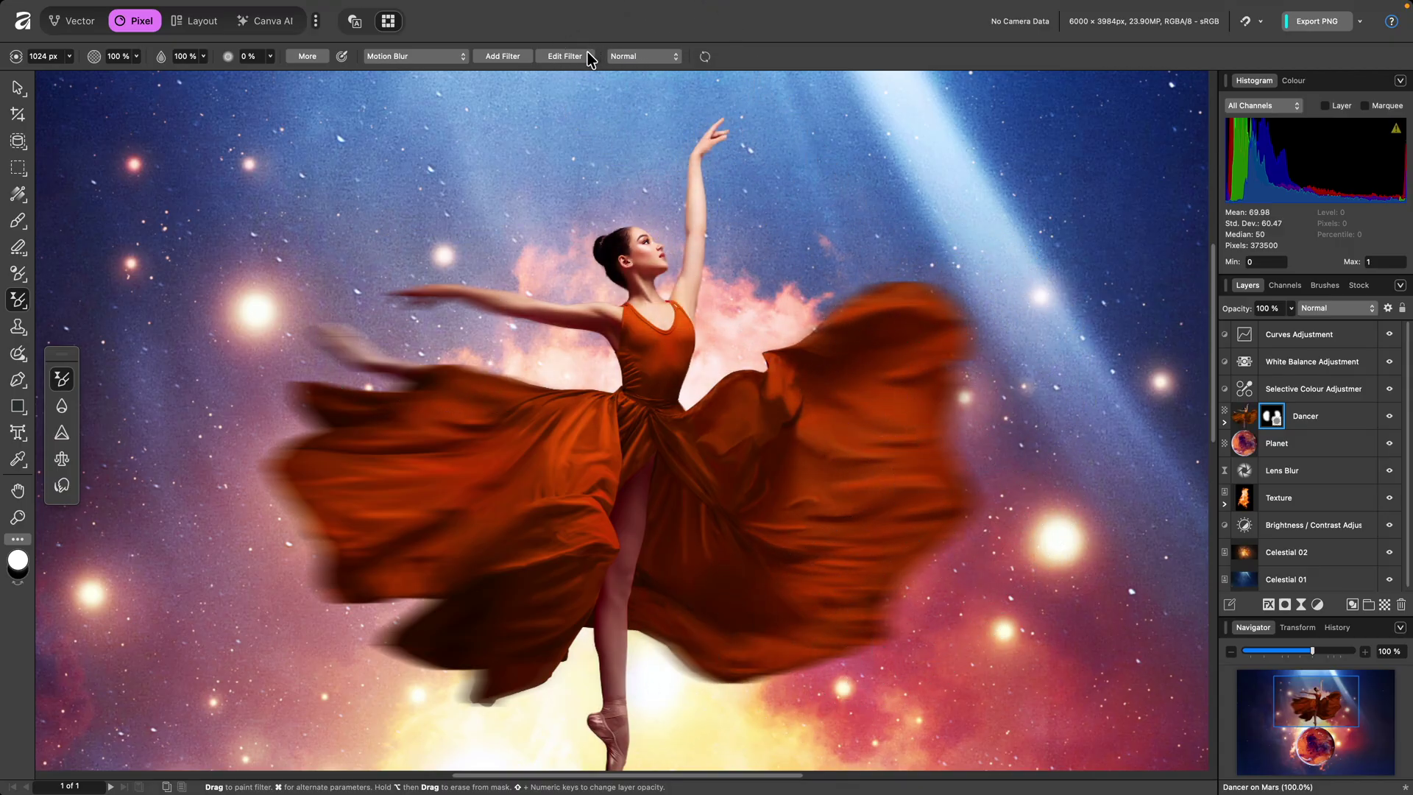
{"action": "left_click", "coordinate": [567, 56]}
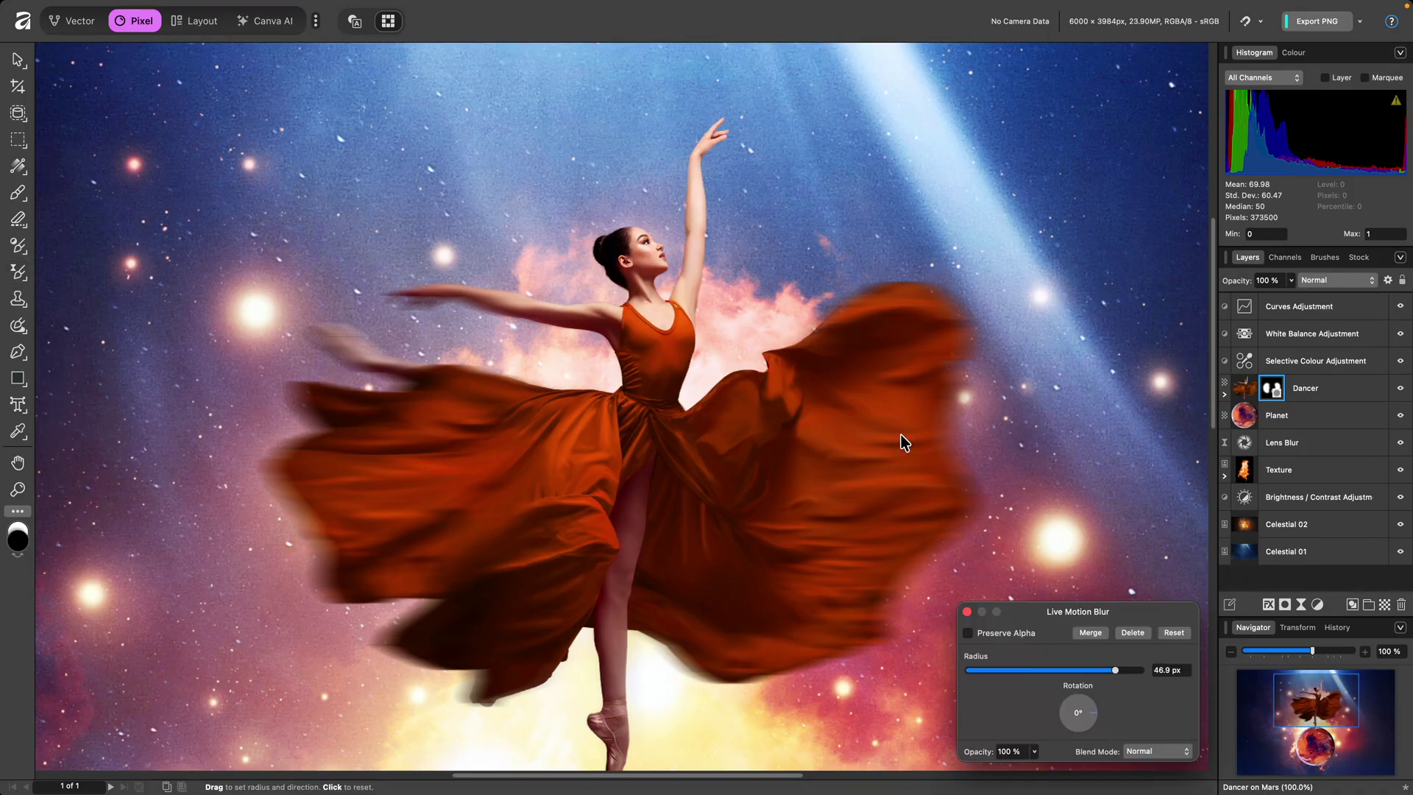
{"action": "left_click_drag", "start_coordinate": [1114, 670], "coordinate": [1132, 702]}
- Target the Celestial 01 sky layer and set the painting filter to Bloom
{"action": "key", "text": "Escape"}
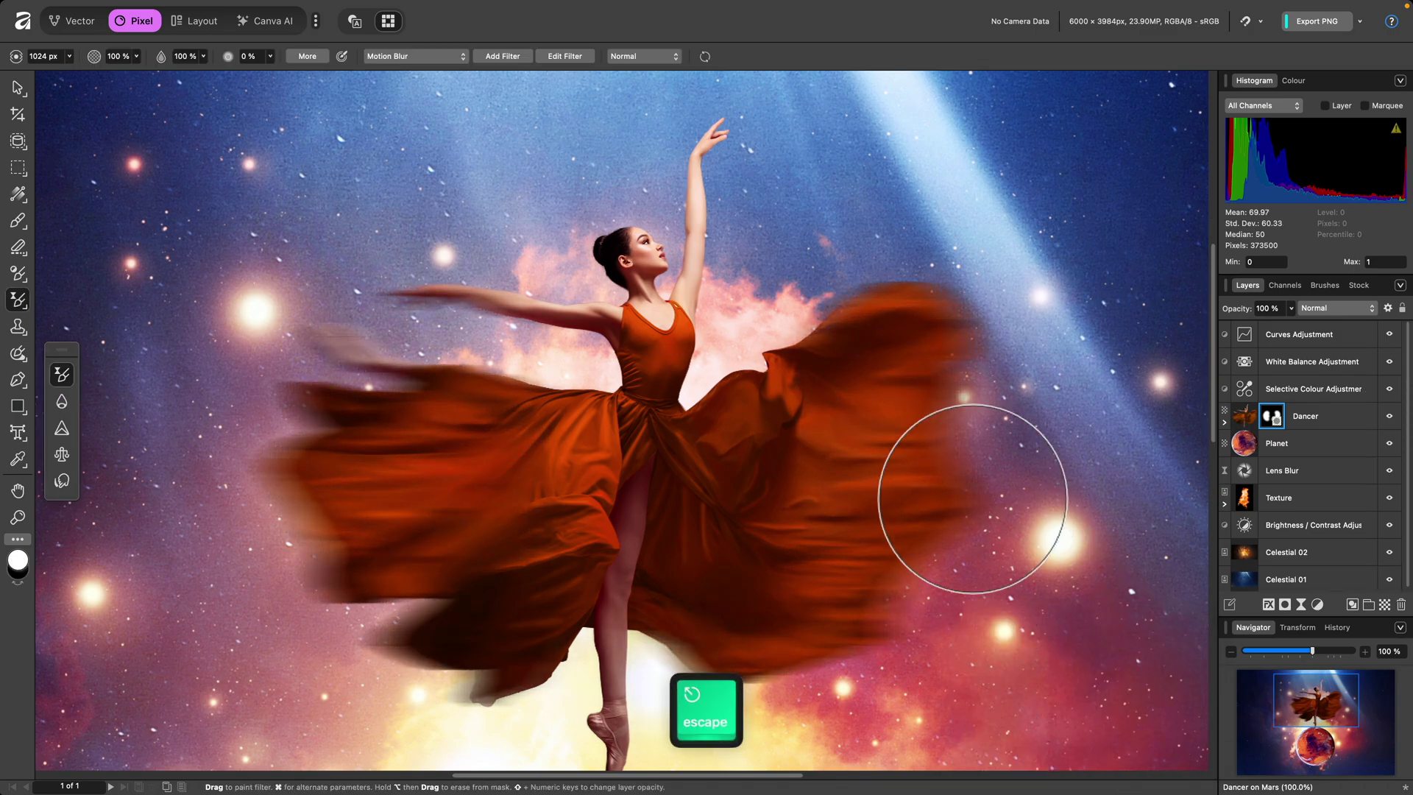
{"action": "scroll", "coordinate": [956, 471], "scroll_direction": "up", "scroll_amount": 5}
{"action": "scroll", "coordinate": [936, 604], "scroll_direction": "down", "scroll_amount": 2}
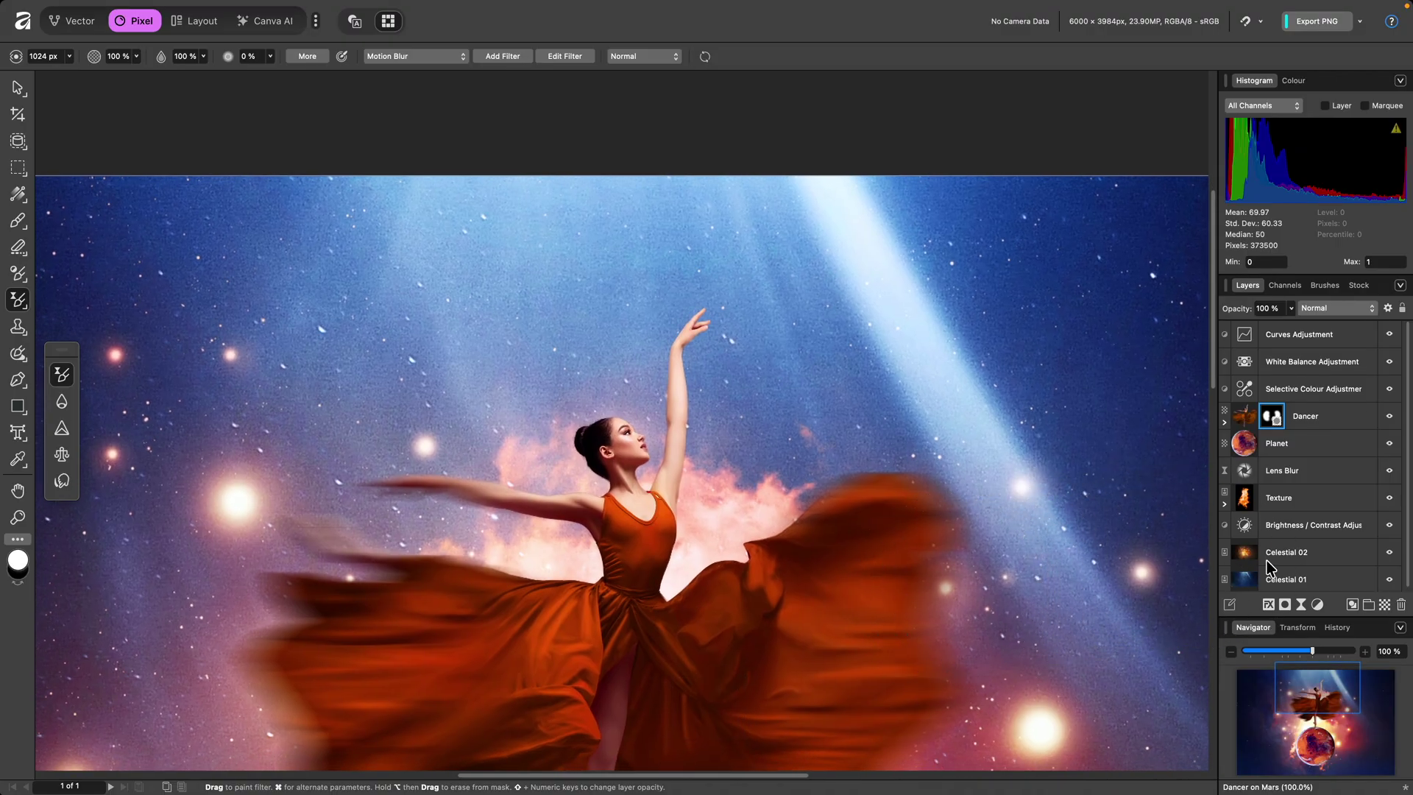
{"action": "scroll", "coordinate": [1330, 576], "scroll_direction": "down", "scroll_amount": 1}
{"action": "left_click", "coordinate": [1330, 577]}
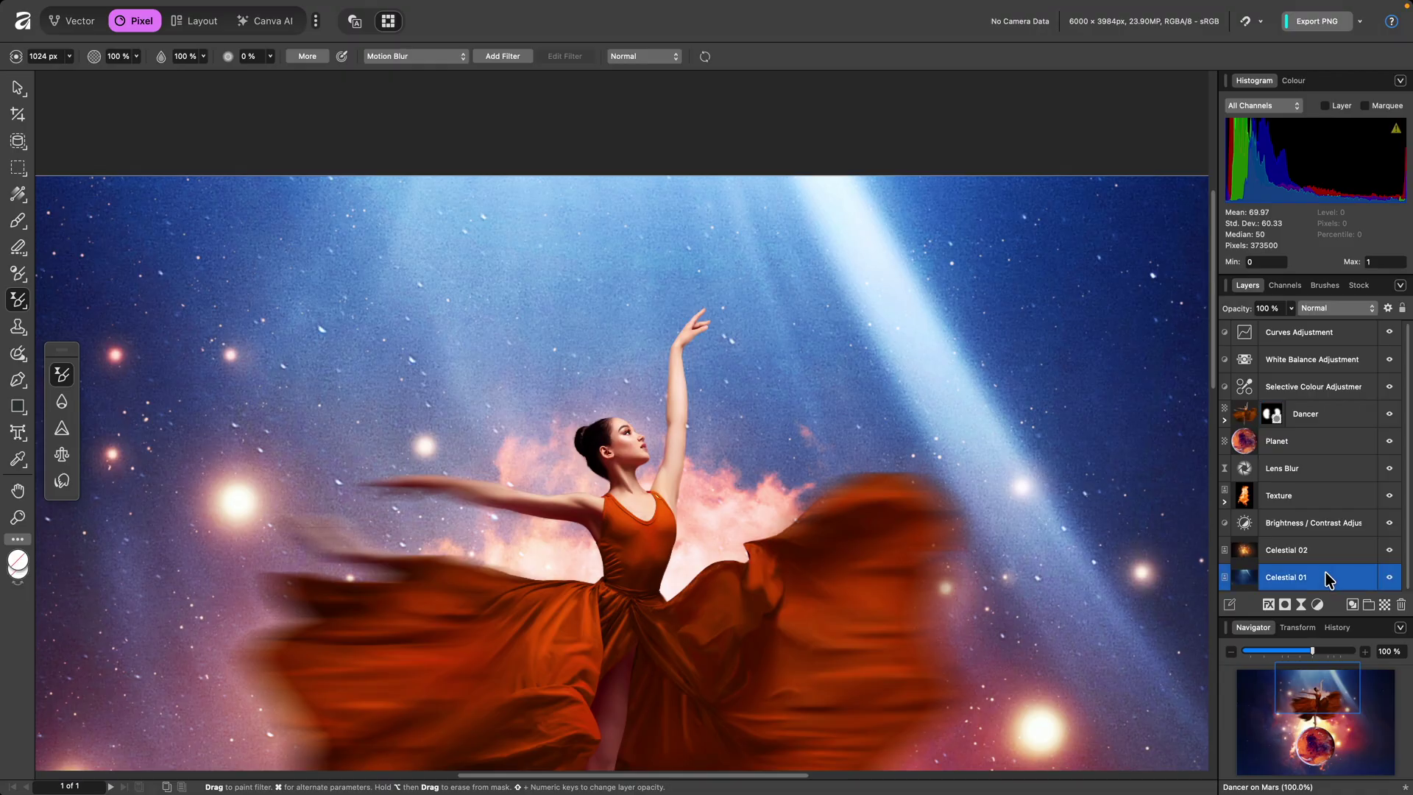
{"action": "left_click", "coordinate": [417, 58]}
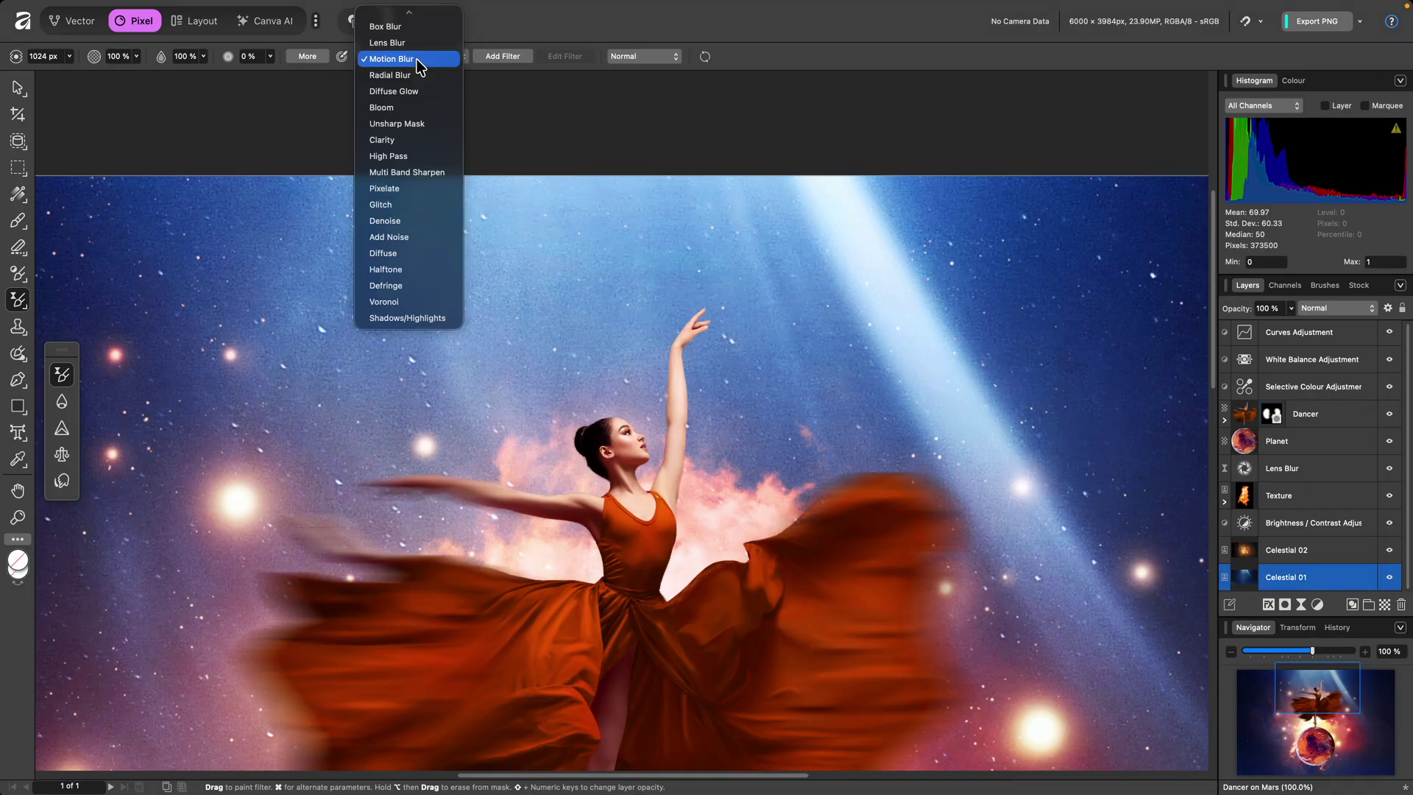
{"action": "left_click", "coordinate": [419, 108]}
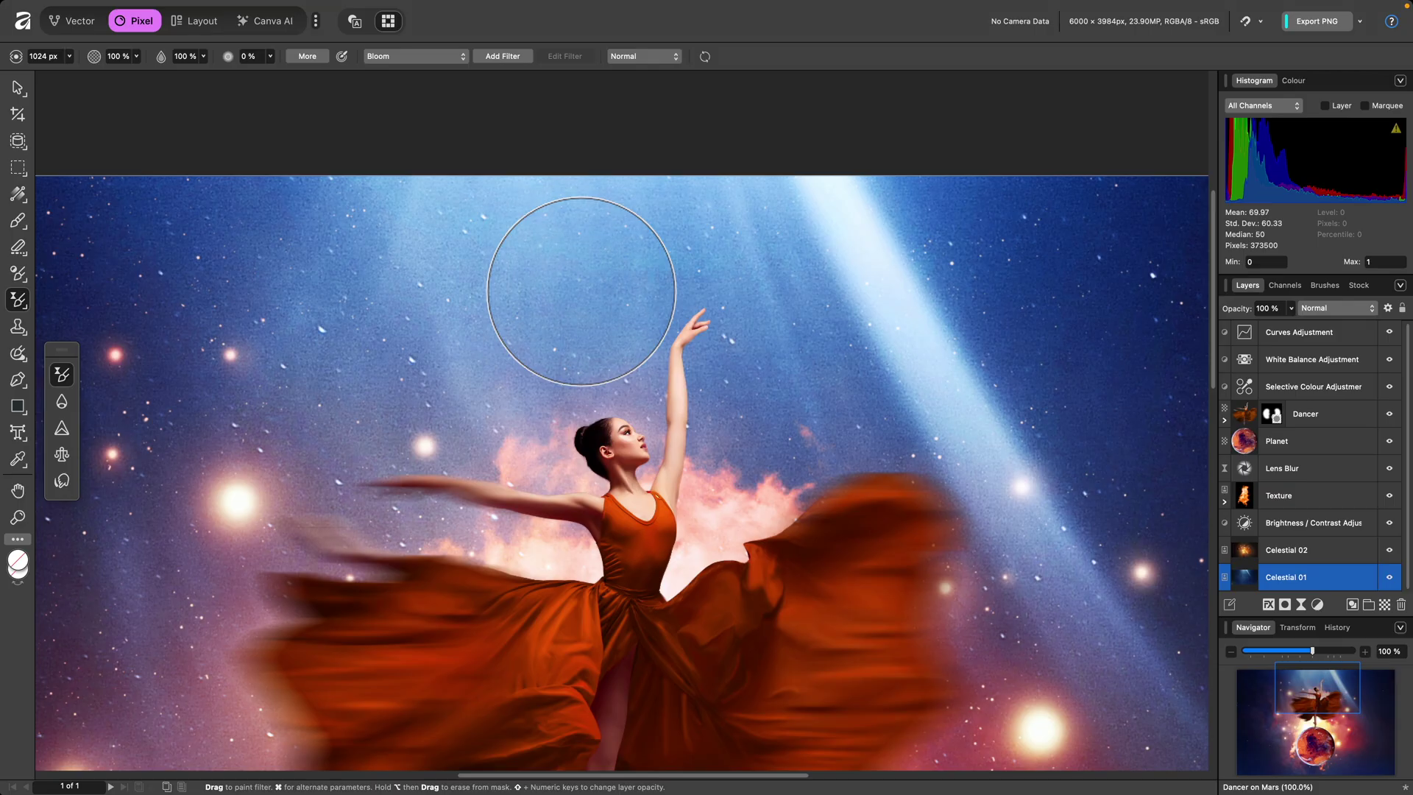
- Dab and stroke Bloom glow across the sky above and around the dancer
{"action": "left_click", "coordinate": [581, 291], "text": "super"}
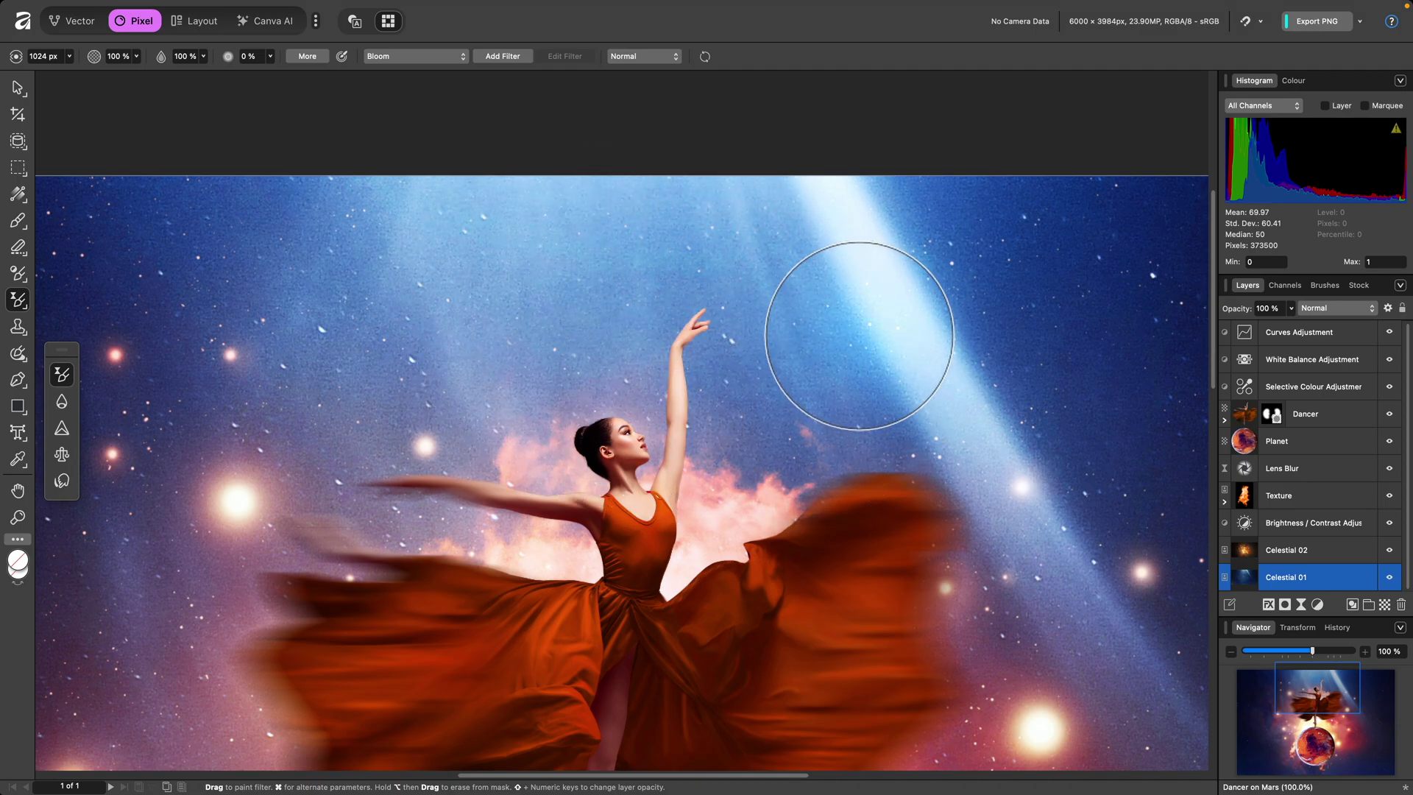
{"action": "left_click", "coordinate": [797, 315]}
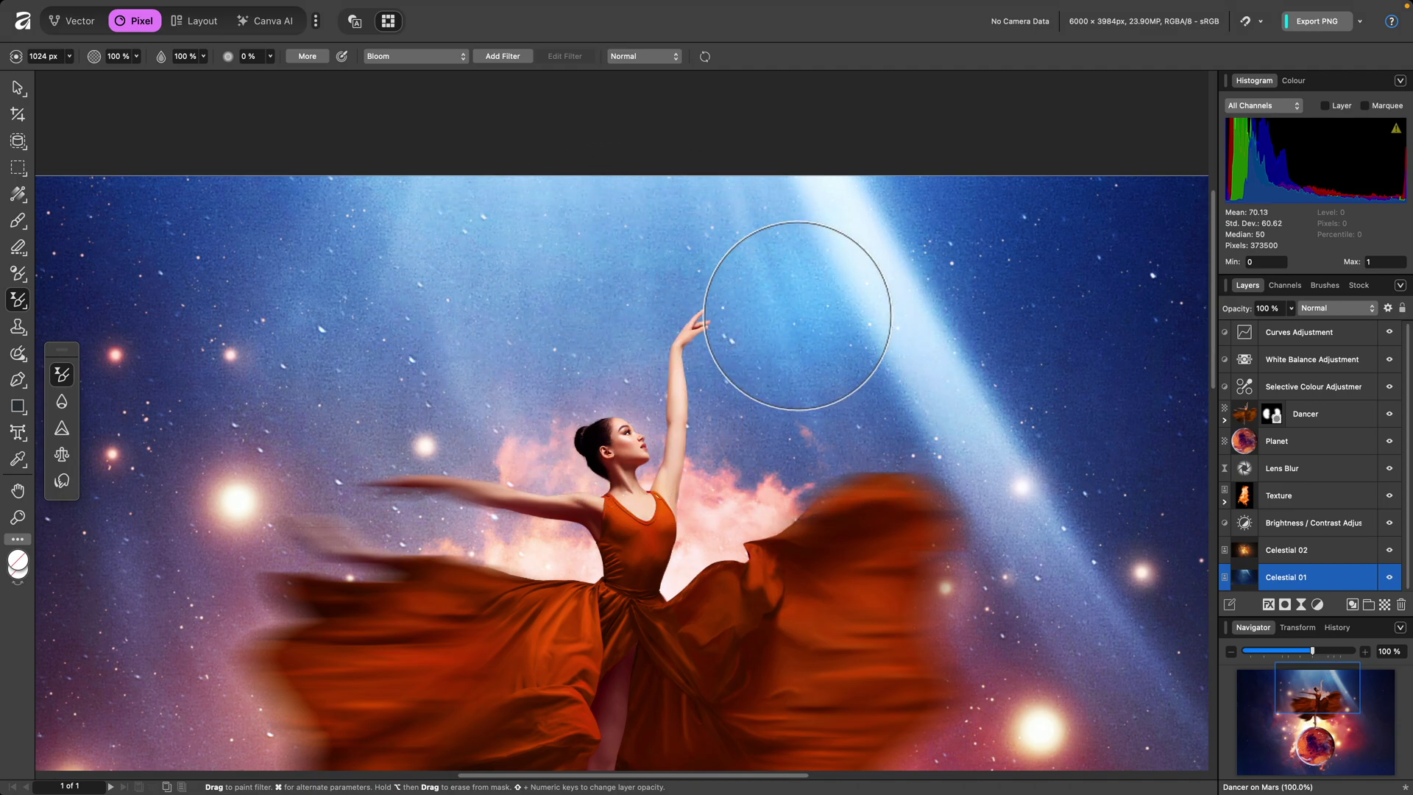
{"action": "mouse_move", "coordinate": [796, 315]}
{"action": "left_mouse_down"}
{"action": "mouse_move", "coordinate": [695, 427]}
{"action": "mouse_move", "coordinate": [798, 441]}
{"action": "mouse_move", "coordinate": [906, 403]}
{"action": "mouse_move", "coordinate": [934, 237]}
{"action": "mouse_move", "coordinate": [469, 256]}
{"action": "mouse_move", "coordinate": [559, 272]}
{"action": "mouse_move", "coordinate": [540, 330]}
{"action": "mouse_move", "coordinate": [433, 416]}
{"action": "mouse_move", "coordinate": [409, 508]}
{"action": "left_mouse_up"}
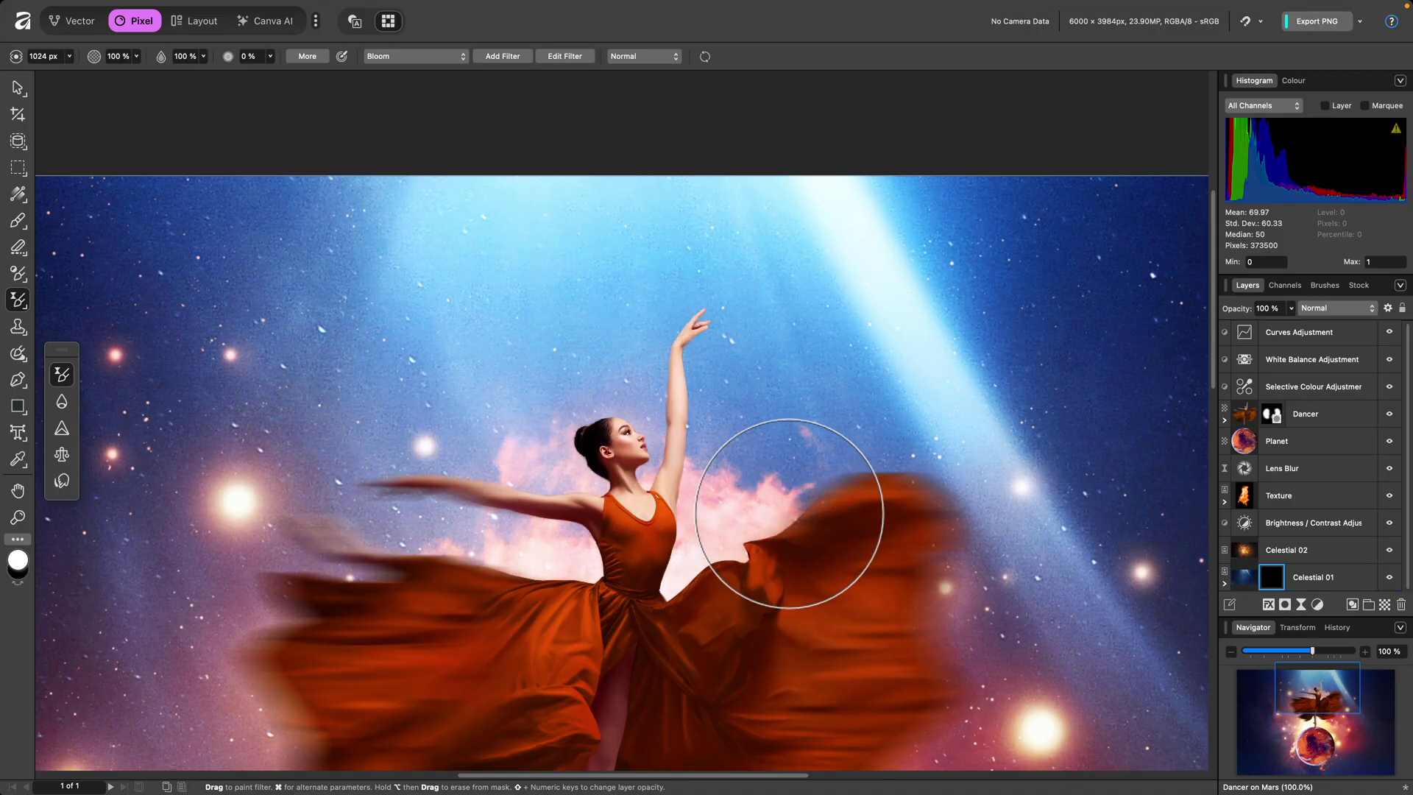
{"action": "left_click_drag", "start_coordinate": [788, 515], "coordinate": [1104, 615]}
{"action": "mouse_move", "coordinate": [360, 512]}
{"action": "left_mouse_down"}
{"action": "mouse_move", "coordinate": [269, 332]}
{"action": "mouse_move", "coordinate": [408, 200]}
{"action": "mouse_move", "coordinate": [681, 151]}
{"action": "mouse_move", "coordinate": [936, 262]}
{"action": "mouse_move", "coordinate": [943, 454]}
{"action": "mouse_move", "coordinate": [621, 589]}
{"action": "left_mouse_up"}
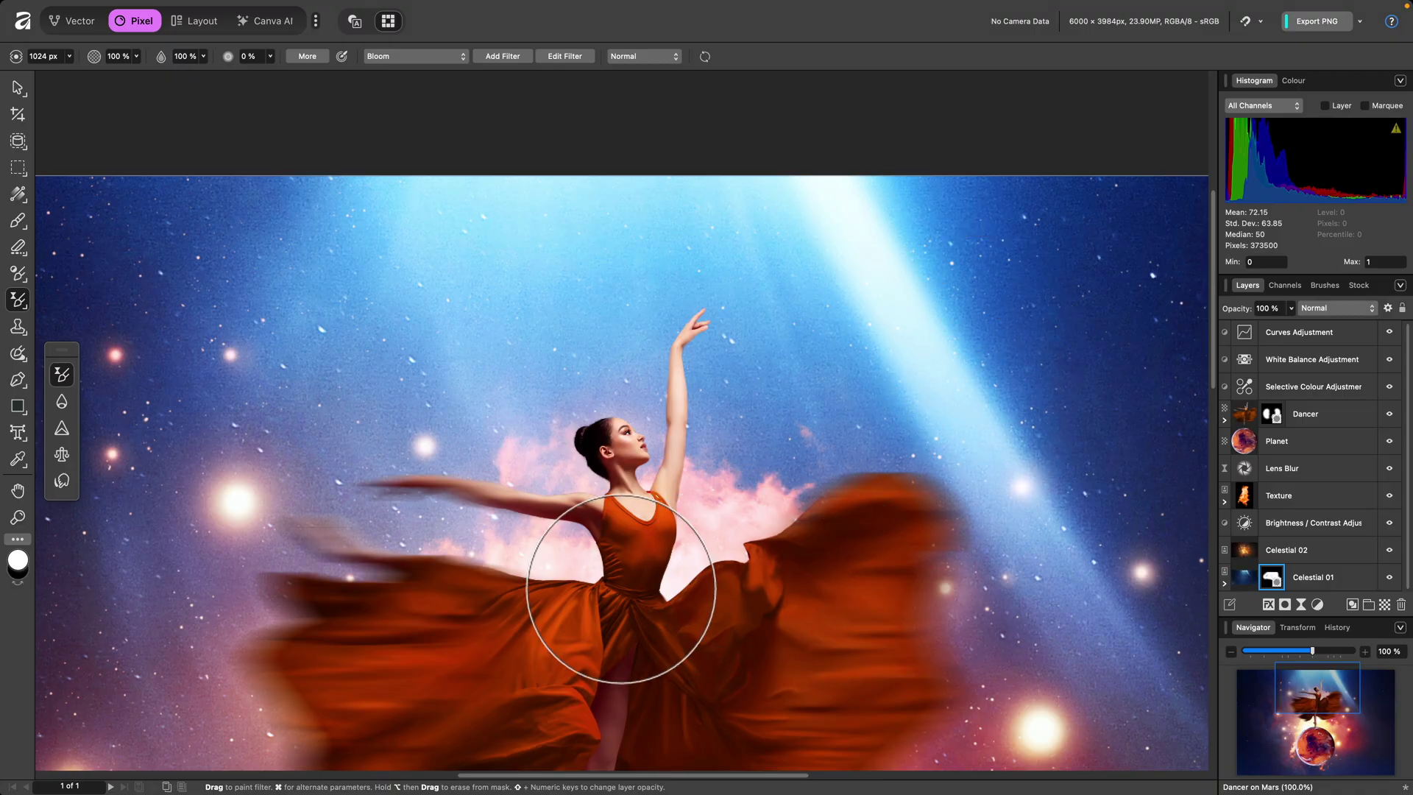
{"action": "scroll", "coordinate": [760, 618], "scroll_direction": "down", "scroll_amount": 5}
{"action": "scroll", "coordinate": [777, 456], "scroll_direction": "down", "scroll_amount": 4}
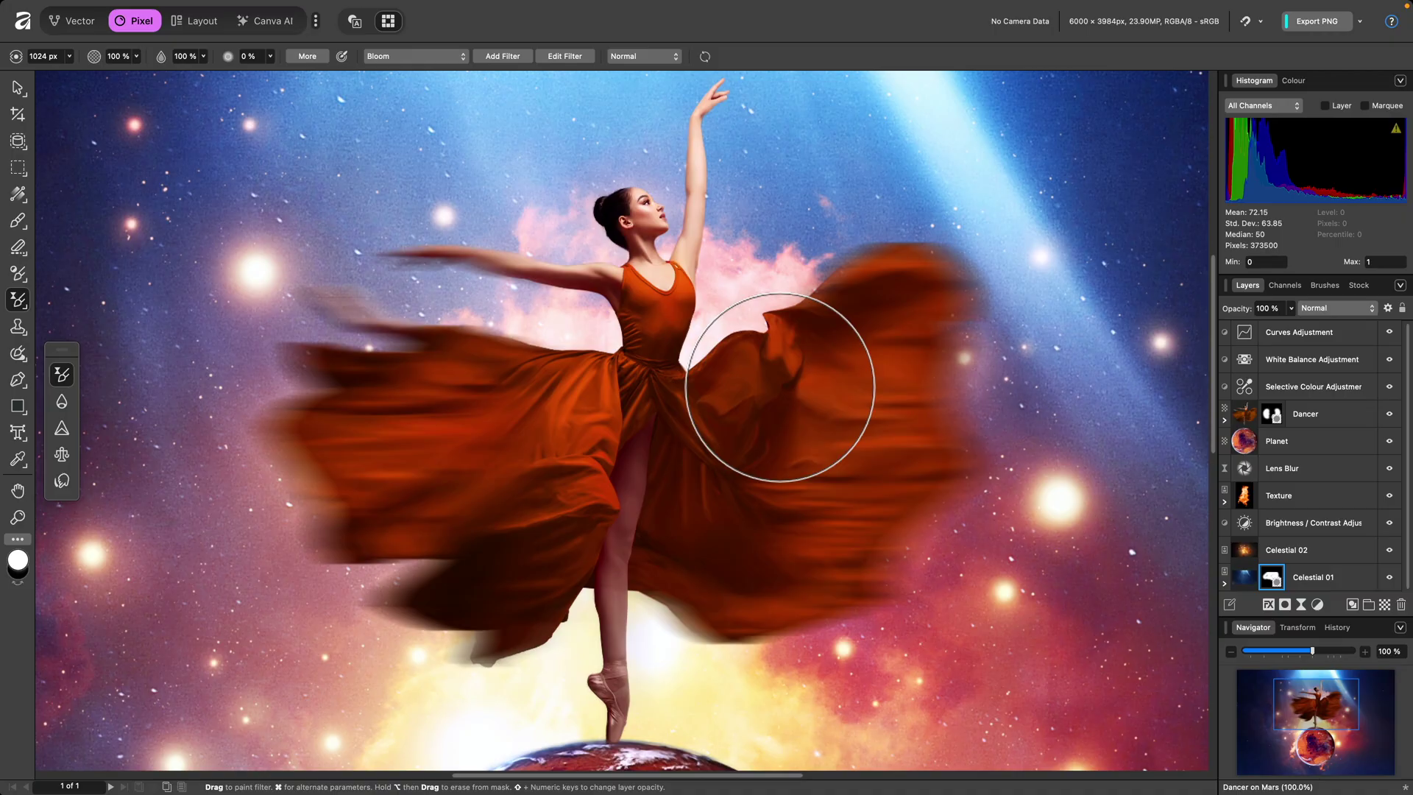
- On the Dancer layer, paint Glitch Blast streaks diagonally across the dress, then shrink the brush
{"action": "left_click", "coordinate": [1351, 415]}
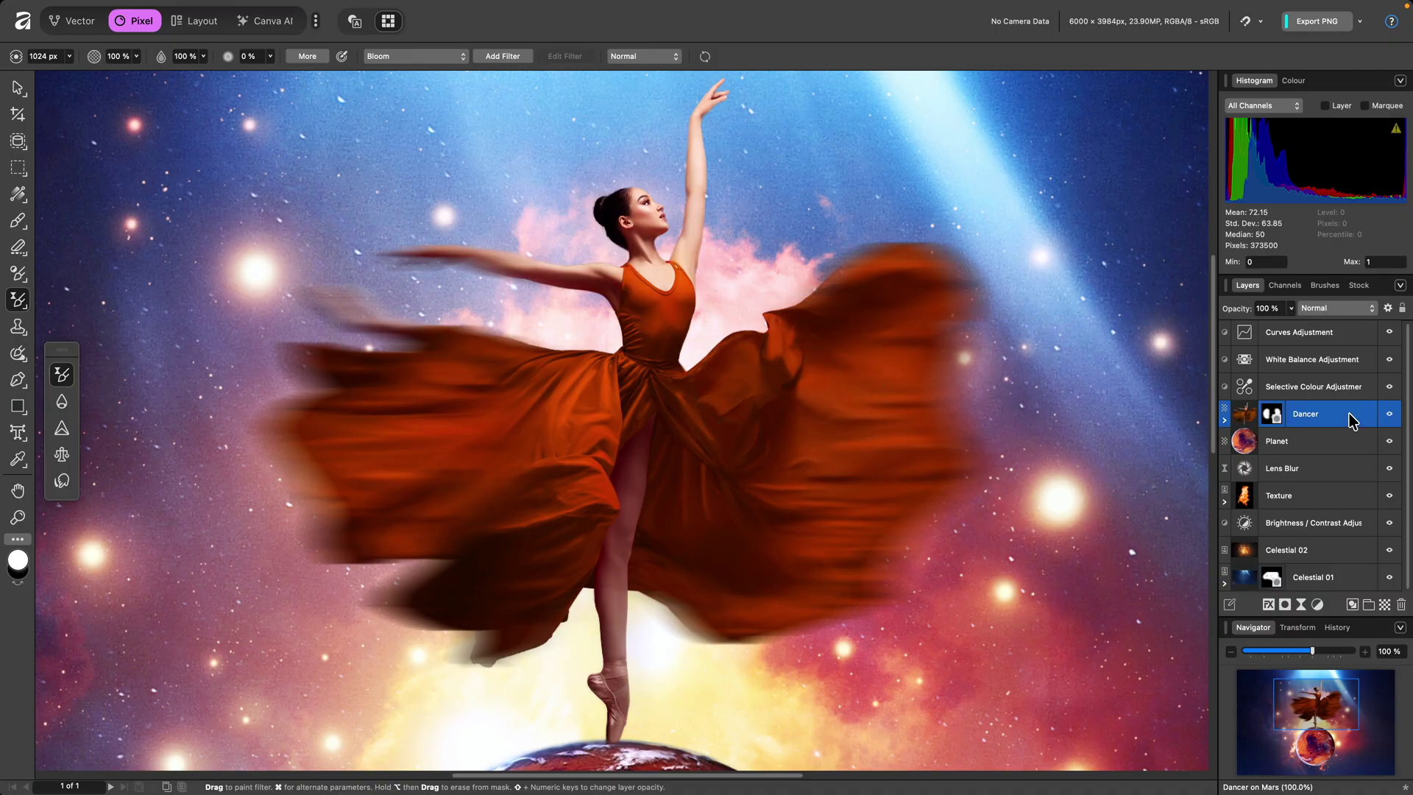
{"action": "left_click", "coordinate": [446, 57]}
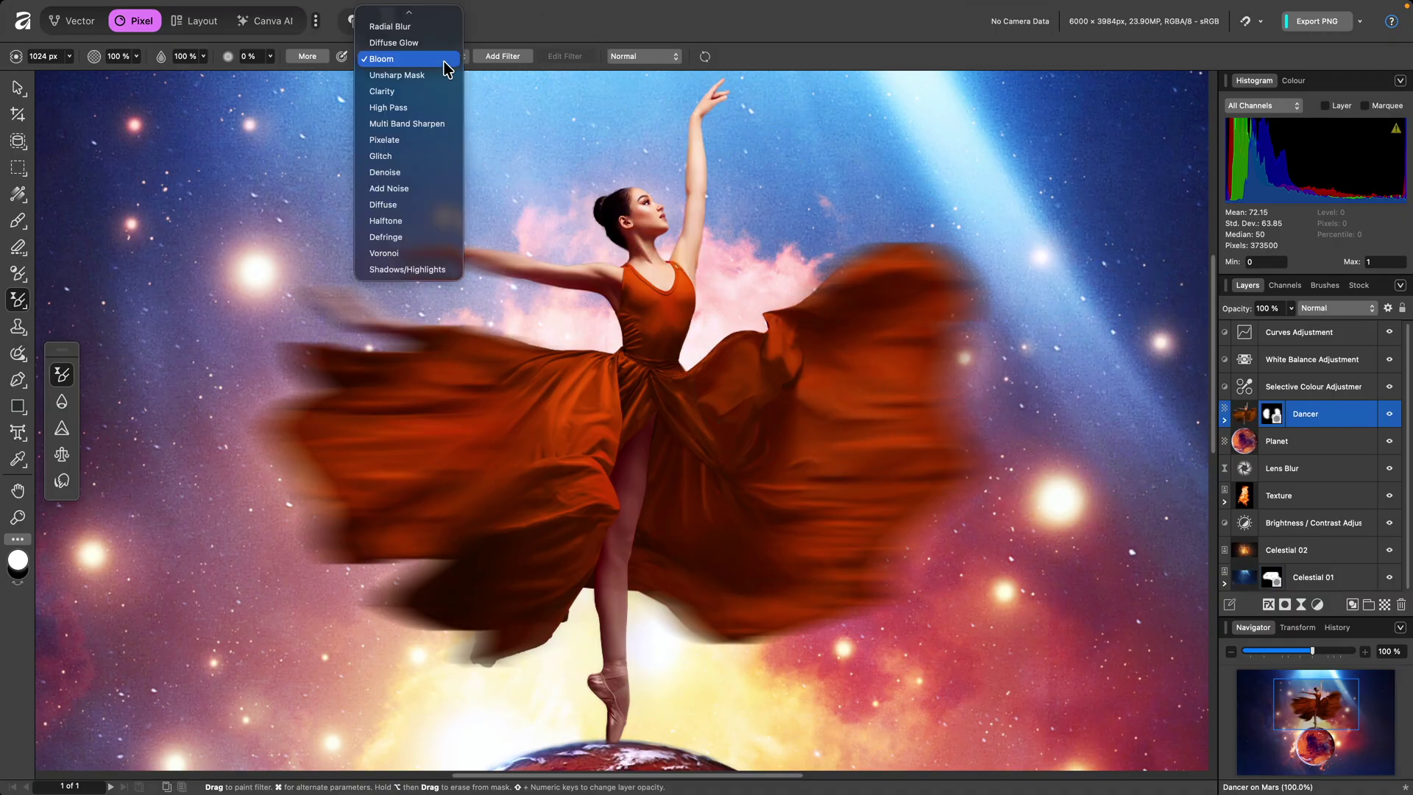
{"action": "left_click", "coordinate": [433, 158]}
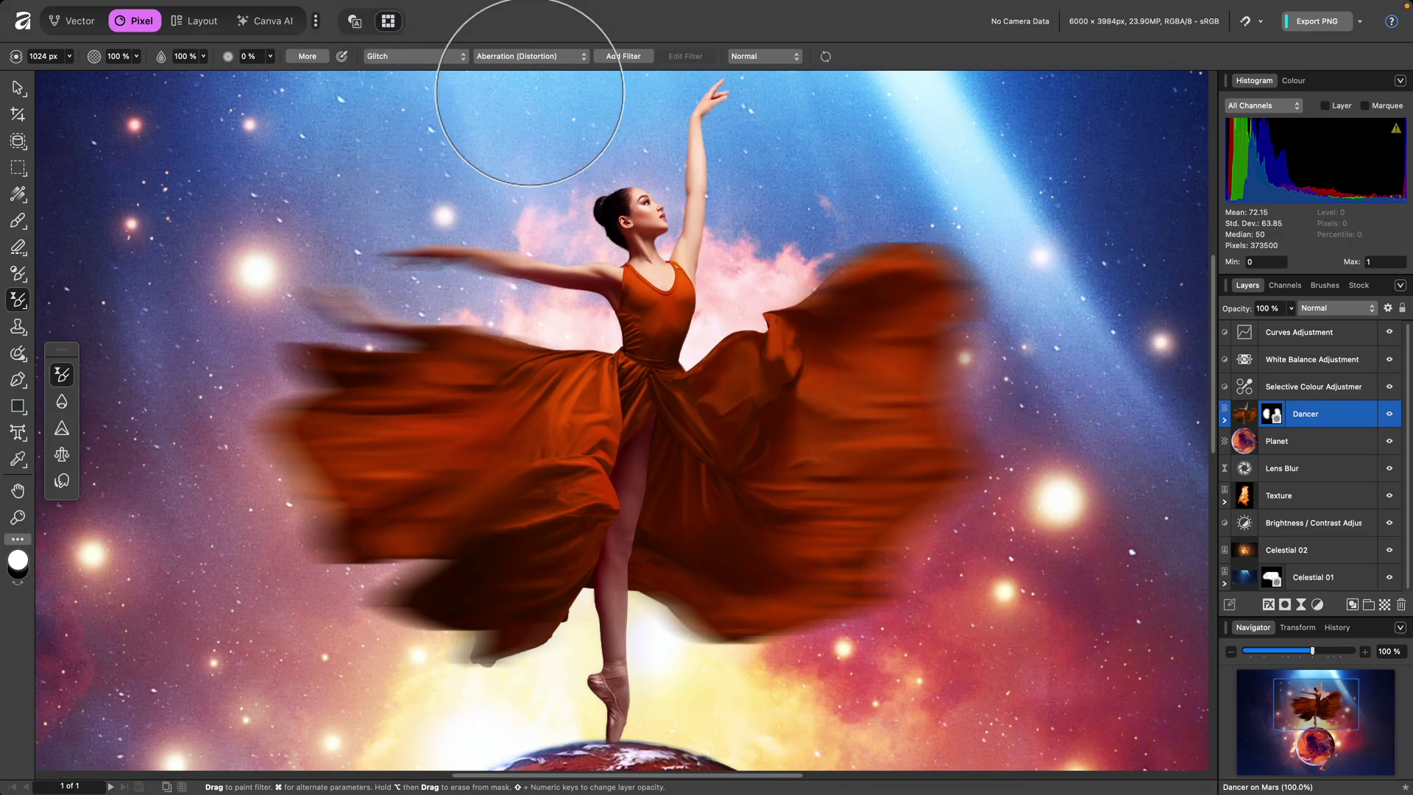
{"action": "left_click", "coordinate": [578, 66]}
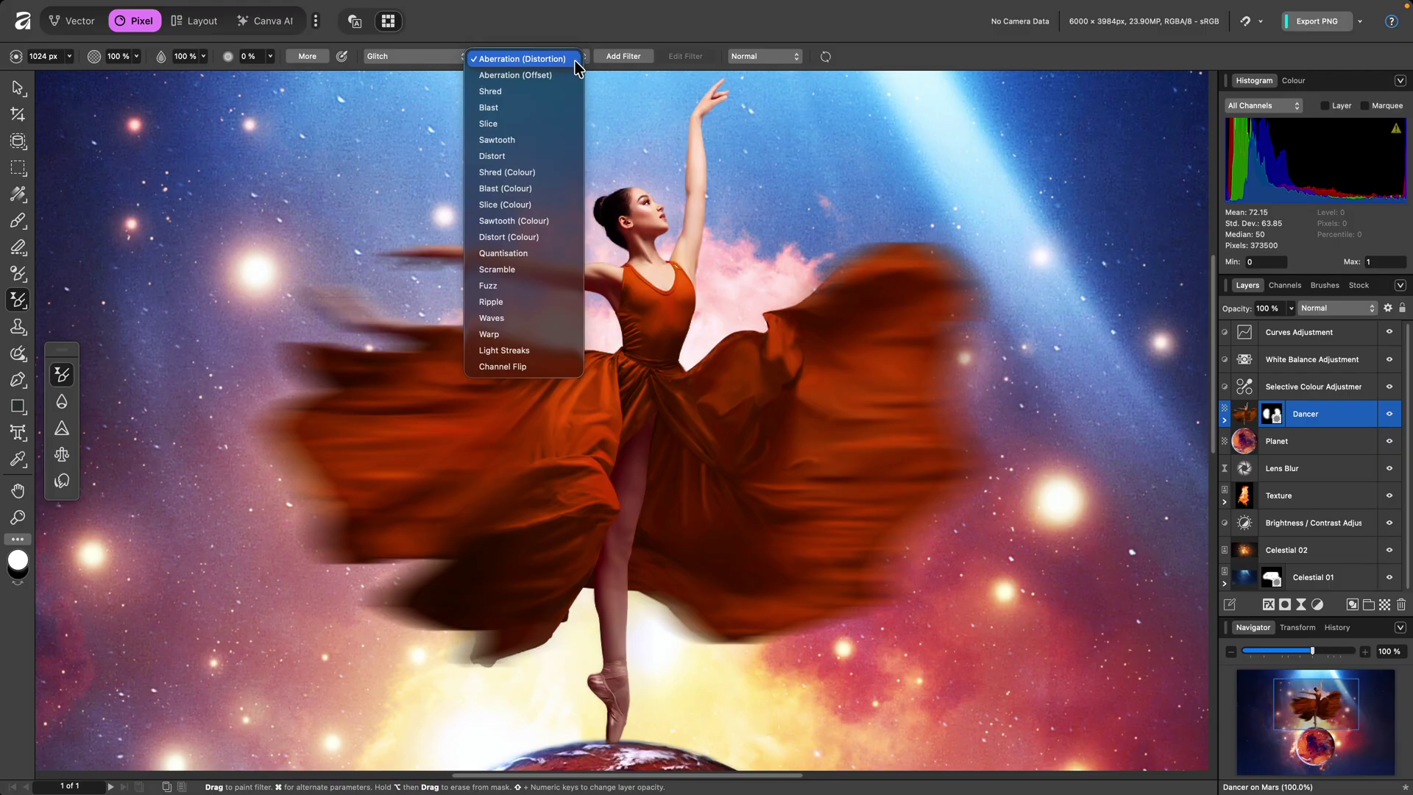
{"action": "left_click", "coordinate": [568, 107]}
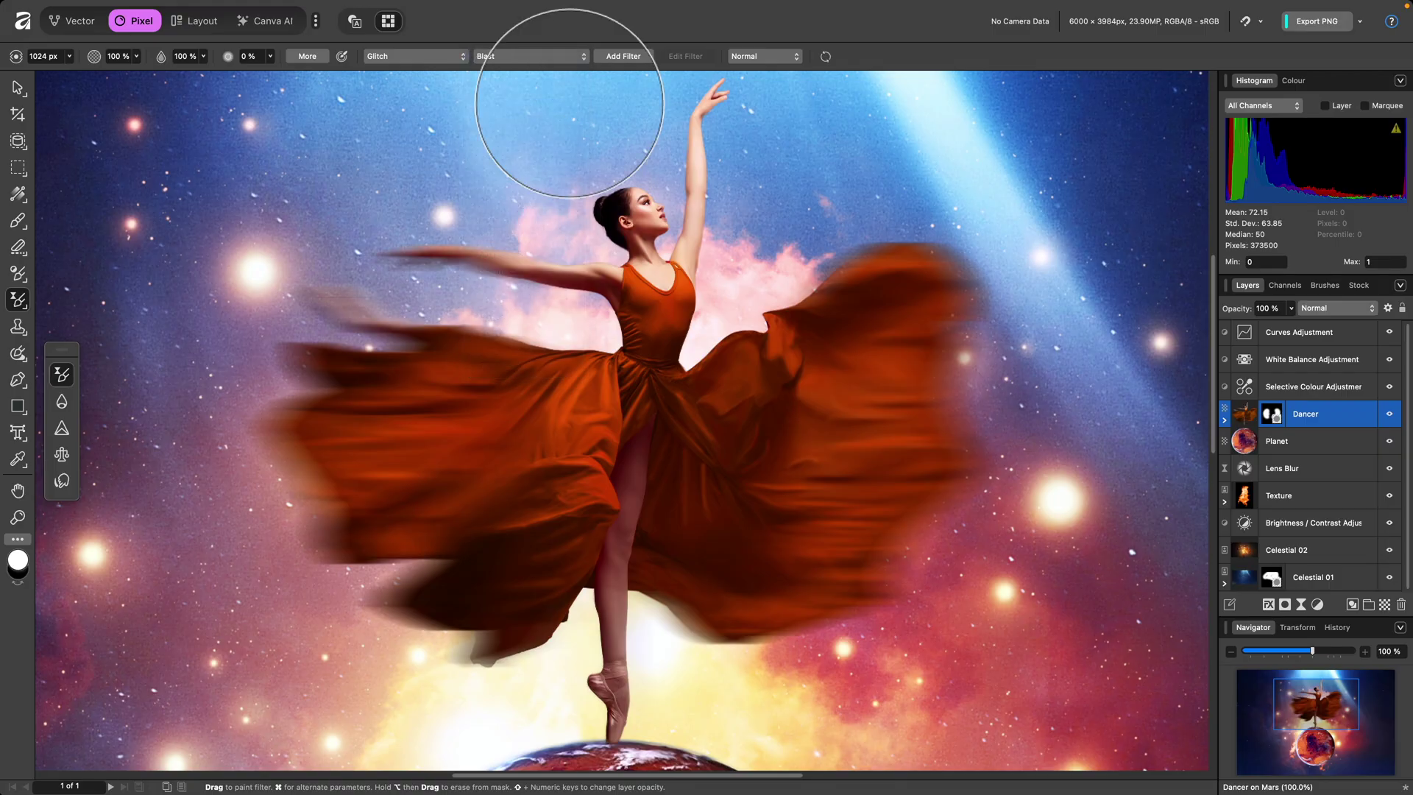
{"action": "mouse_move", "coordinate": [838, 284]}
{"action": "left_mouse_down"}
{"action": "mouse_move", "coordinate": [945, 308]}
{"action": "mouse_move", "coordinate": [853, 395]}
{"action": "mouse_move", "coordinate": [938, 453]}
{"action": "mouse_move", "coordinate": [960, 500]}
{"action": "mouse_move", "coordinate": [894, 568]}
{"action": "mouse_move", "coordinate": [805, 616]}
{"action": "mouse_move", "coordinate": [753, 619]}
{"action": "mouse_move", "coordinate": [852, 608]}
{"action": "mouse_move", "coordinate": [937, 545]}
{"action": "mouse_move", "coordinate": [987, 420]}
{"action": "mouse_move", "coordinate": [985, 361]}
{"action": "mouse_move", "coordinate": [542, 399]}
{"action": "mouse_move", "coordinate": [418, 354]}
{"action": "mouse_move", "coordinate": [312, 363]}
{"action": "mouse_move", "coordinate": [371, 343]}
{"action": "mouse_move", "coordinate": [250, 393]}
{"action": "mouse_move", "coordinate": [336, 473]}
{"action": "mouse_move", "coordinate": [318, 546]}
{"action": "mouse_move", "coordinate": [369, 620]}
{"action": "mouse_move", "coordinate": [446, 642]}
{"action": "mouse_move", "coordinate": [362, 599]}
{"action": "left_mouse_up"}
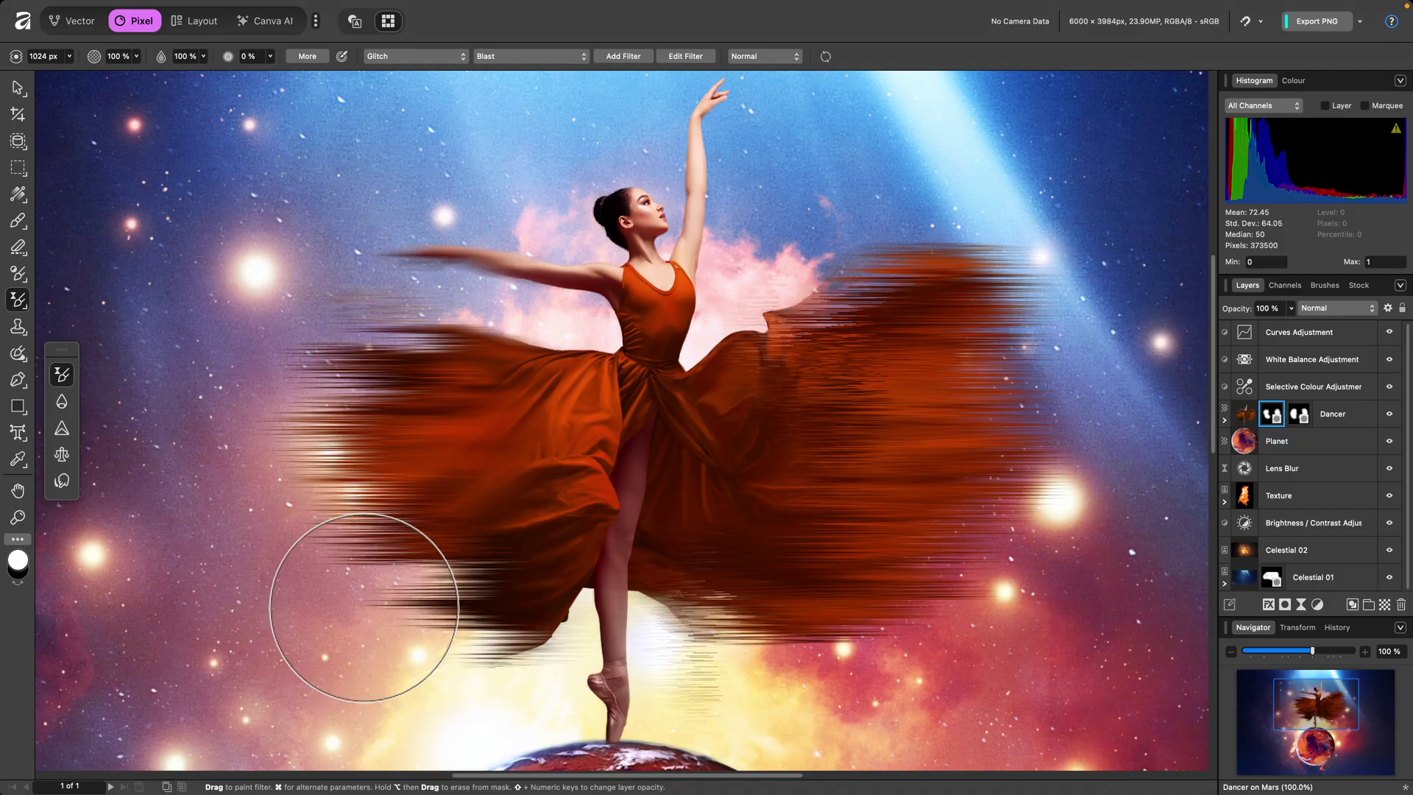
{"action": "key", "text": "bracketleft"}
{"action": "key", "text": "bracketleft"}
{"action": "key", "text": "bracketleft"}
{"action": "key", "text": "bracketleft"}
{"action": "key", "text": "bracketleft"}
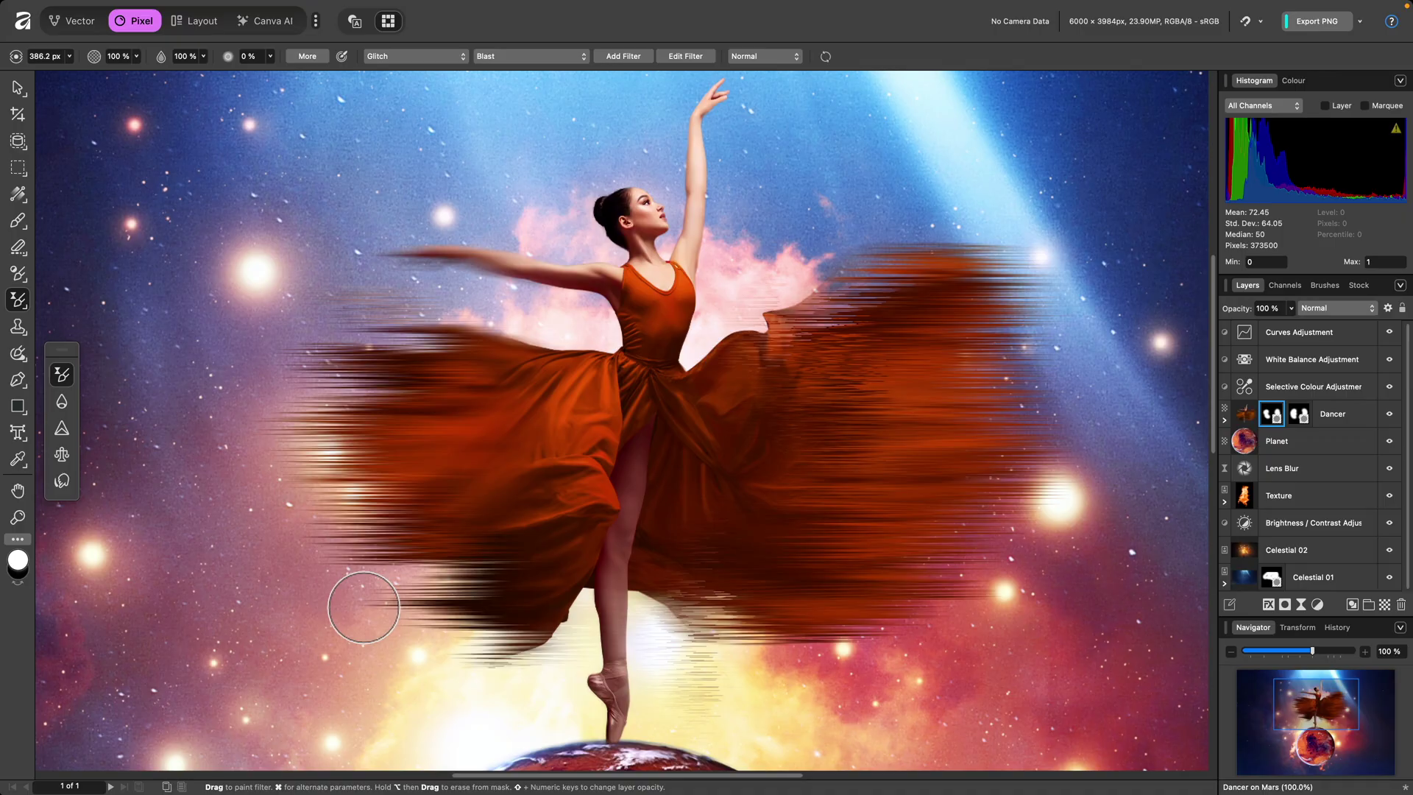
- Erase the glitch from the lower dress edge, upper right and upper folds, and beside the extended hand
{"action": "key", "text": "alt"}
{"action": "mouse_move", "coordinate": [401, 606]}
{"action": "left_mouse_down"}
{"action": "mouse_move", "coordinate": [494, 667]}
{"action": "mouse_move", "coordinate": [559, 659]}
{"action": "mouse_move", "coordinate": [573, 637]}
{"action": "mouse_move", "coordinate": [454, 654]}
{"action": "mouse_move", "coordinate": [511, 672]}
{"action": "mouse_move", "coordinate": [463, 679]}
{"action": "mouse_move", "coordinate": [661, 711]}
{"action": "mouse_move", "coordinate": [715, 692]}
{"action": "mouse_move", "coordinate": [646, 612]}
{"action": "mouse_move", "coordinate": [691, 646]}
{"action": "mouse_move", "coordinate": [712, 602]}
{"action": "mouse_move", "coordinate": [835, 657]}
{"action": "mouse_move", "coordinate": [703, 655]}
{"action": "mouse_move", "coordinate": [713, 681]}
{"action": "mouse_move", "coordinate": [858, 646]}
{"action": "mouse_move", "coordinate": [968, 666]}
{"action": "left_mouse_up"}
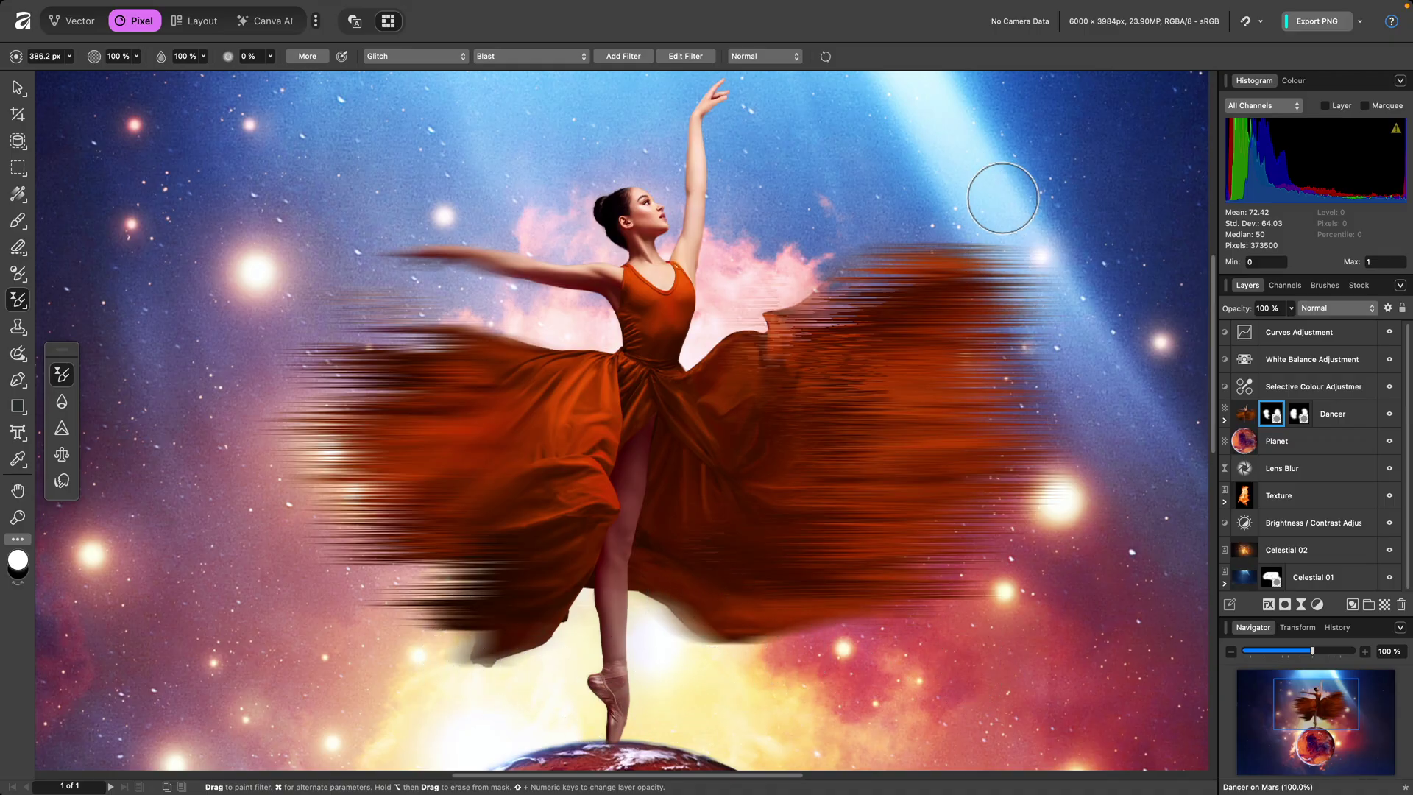
{"action": "mouse_move", "coordinate": [1002, 198]}
{"action": "left_mouse_down"}
{"action": "mouse_move", "coordinate": [850, 251]}
{"action": "mouse_move", "coordinate": [776, 304]}
{"action": "mouse_move", "coordinate": [846, 294]}
{"action": "mouse_move", "coordinate": [928, 250]}
{"action": "mouse_move", "coordinate": [873, 224]}
{"action": "left_mouse_up"}
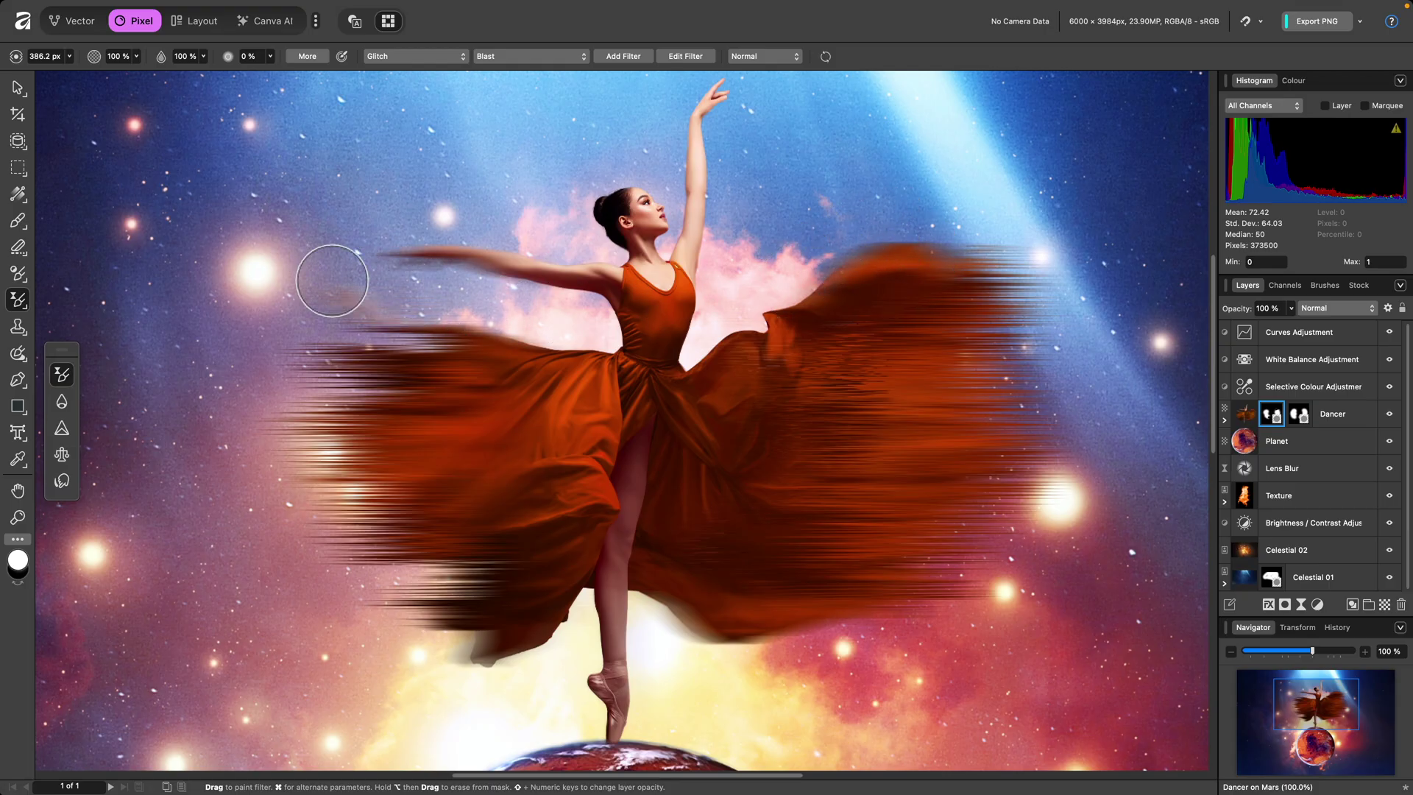
{"action": "left_click_drag", "start_coordinate": [331, 280], "coordinate": [316, 268]}
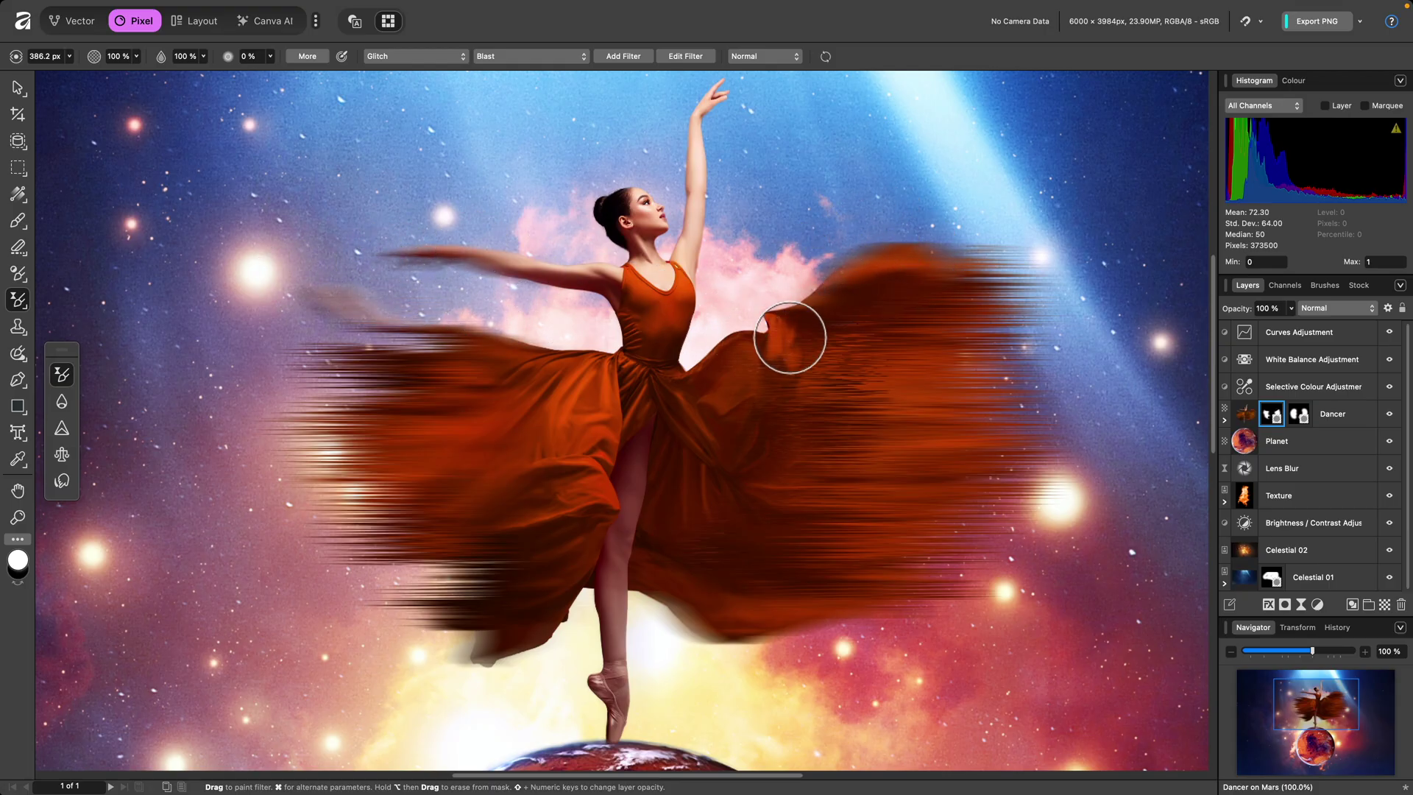
{"action": "mouse_move", "coordinate": [790, 338]}
{"action": "left_mouse_down"}
{"action": "mouse_move", "coordinate": [753, 347]}
{"action": "mouse_move", "coordinate": [800, 330]}
{"action": "mouse_move", "coordinate": [743, 318]}
{"action": "left_mouse_up"}
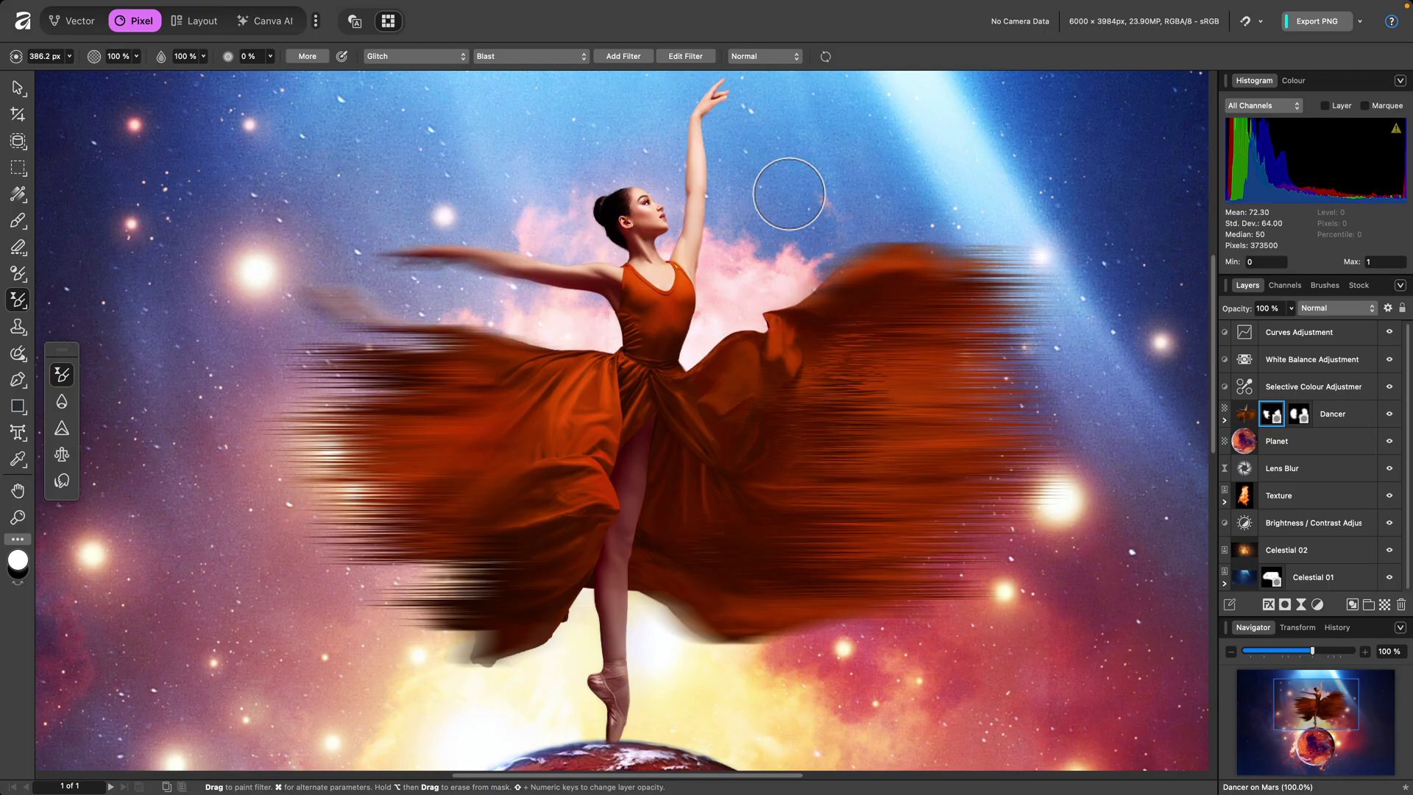
- Reset brush opacity to 100%, set the Dancer layer to 50% opacity, and fit the composite in view
{"action": "key", "text": "5"}
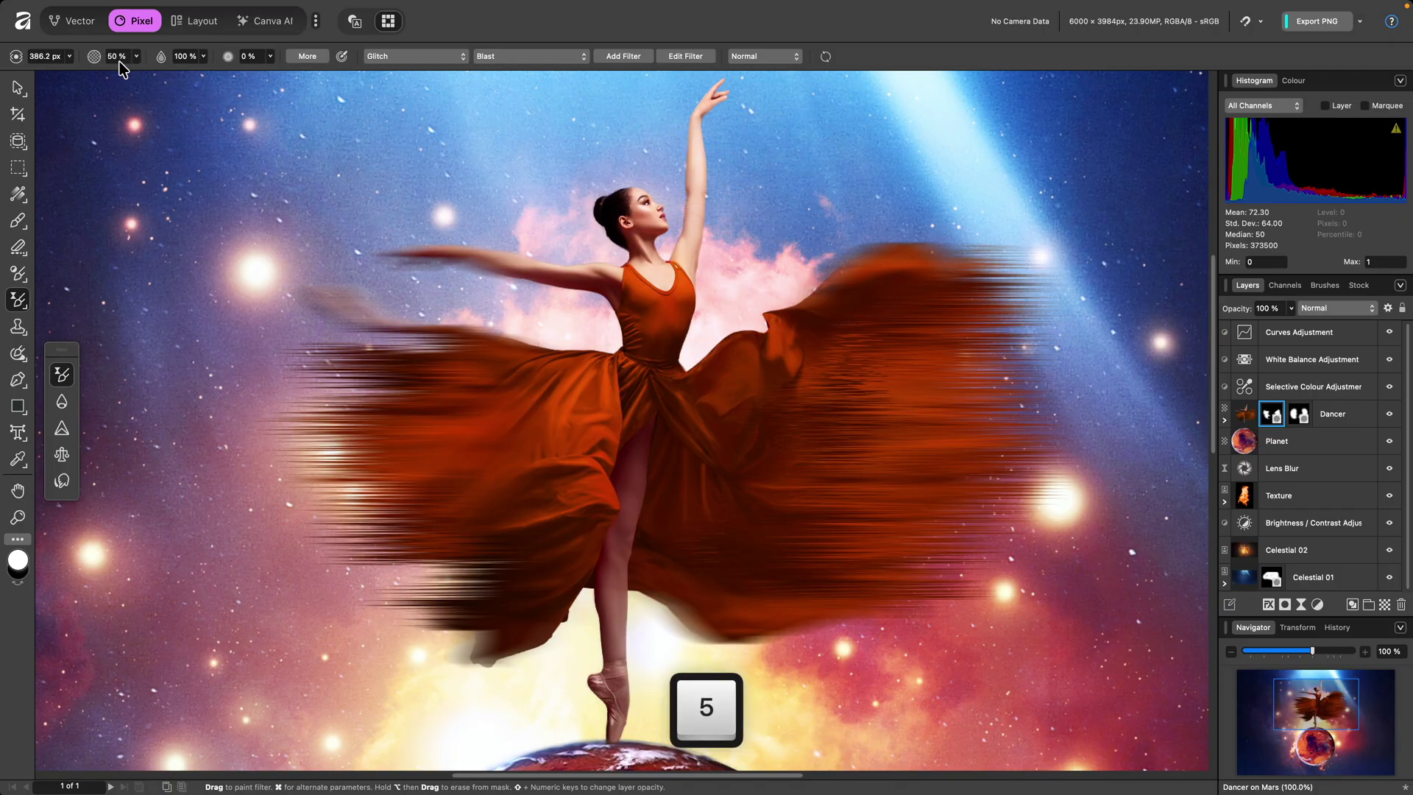
{"action": "key", "text": "7"}
{"action": "key", "text": "0"}
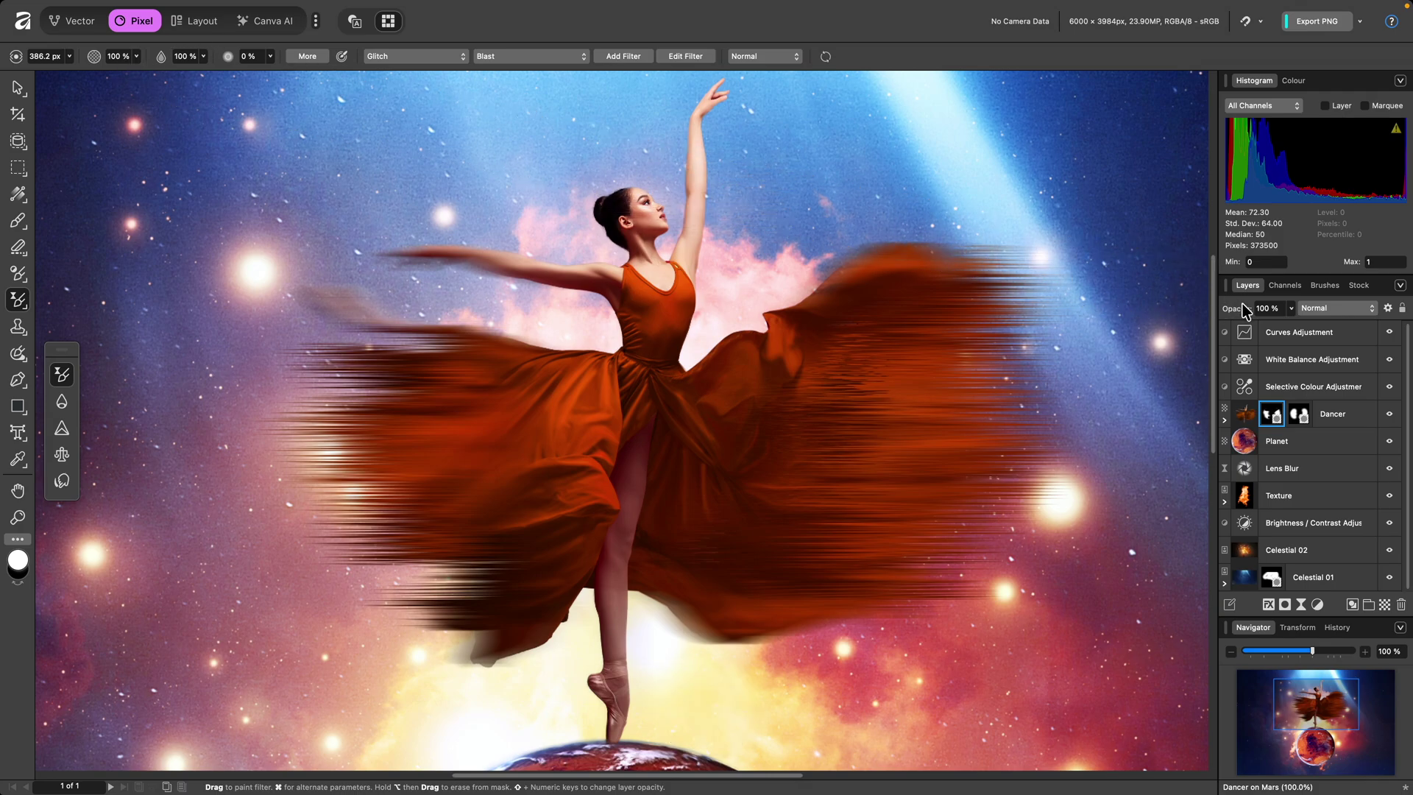
{"action": "key", "text": "shift"}
{"action": "key", "text": "shift+7"}
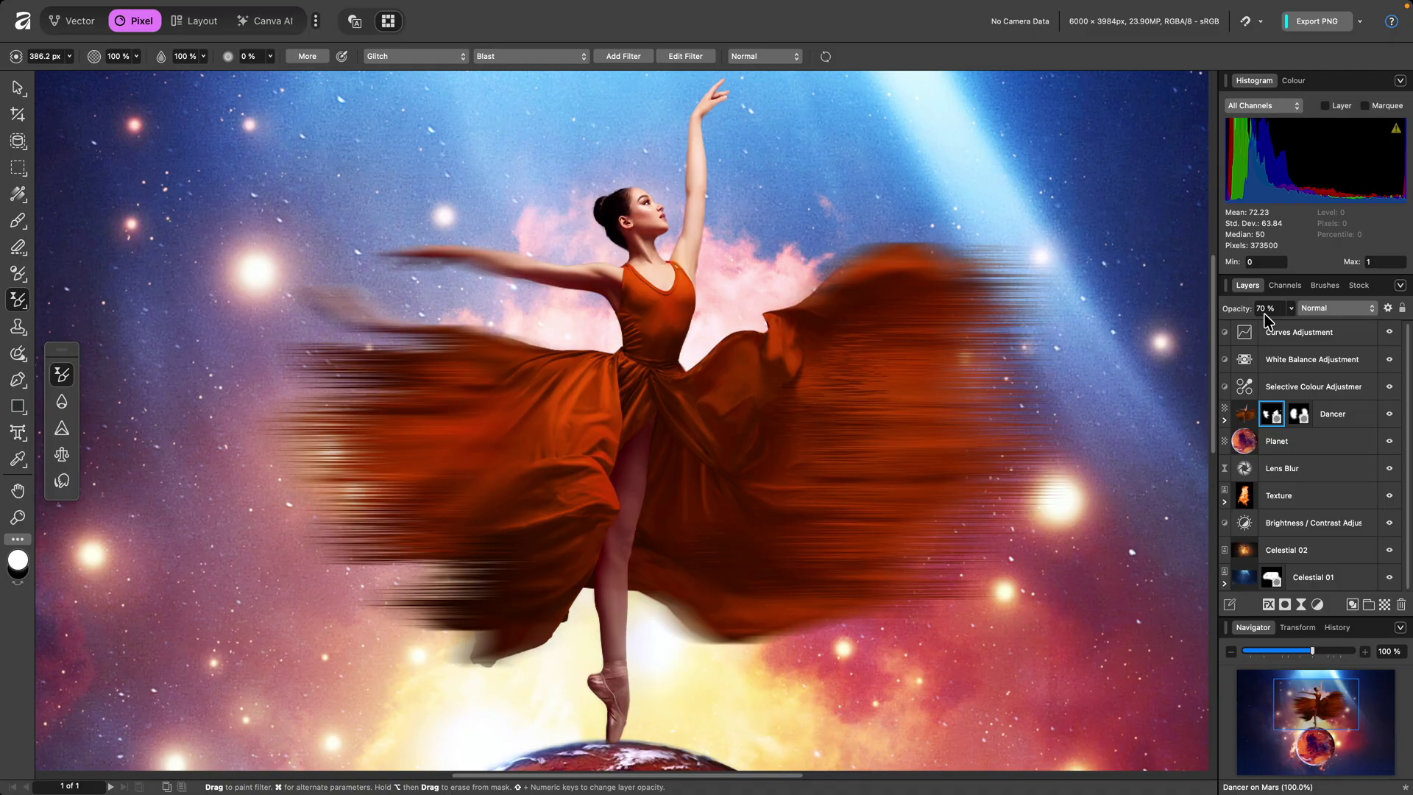
{"action": "key", "text": "shift+5"}
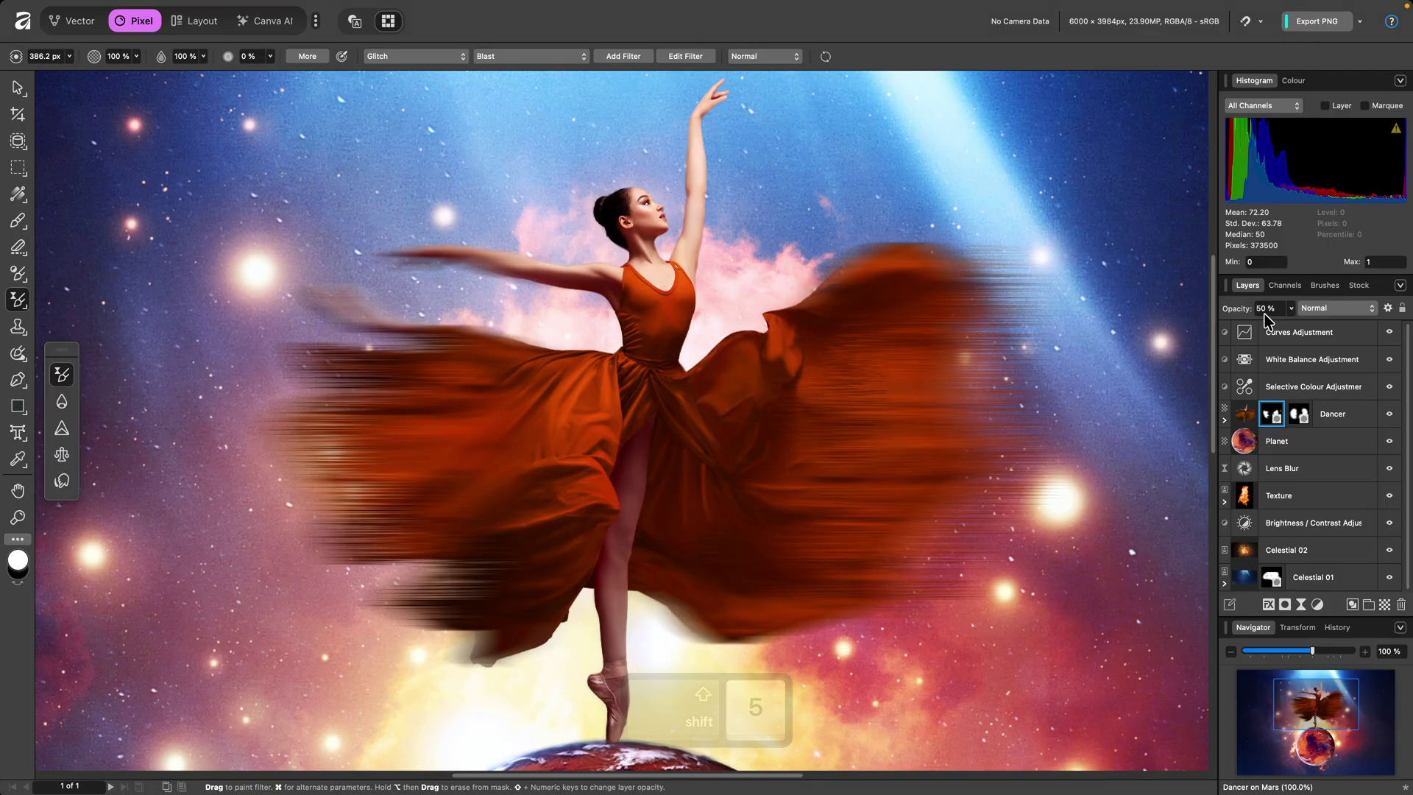
{"action": "key", "text": "h"}
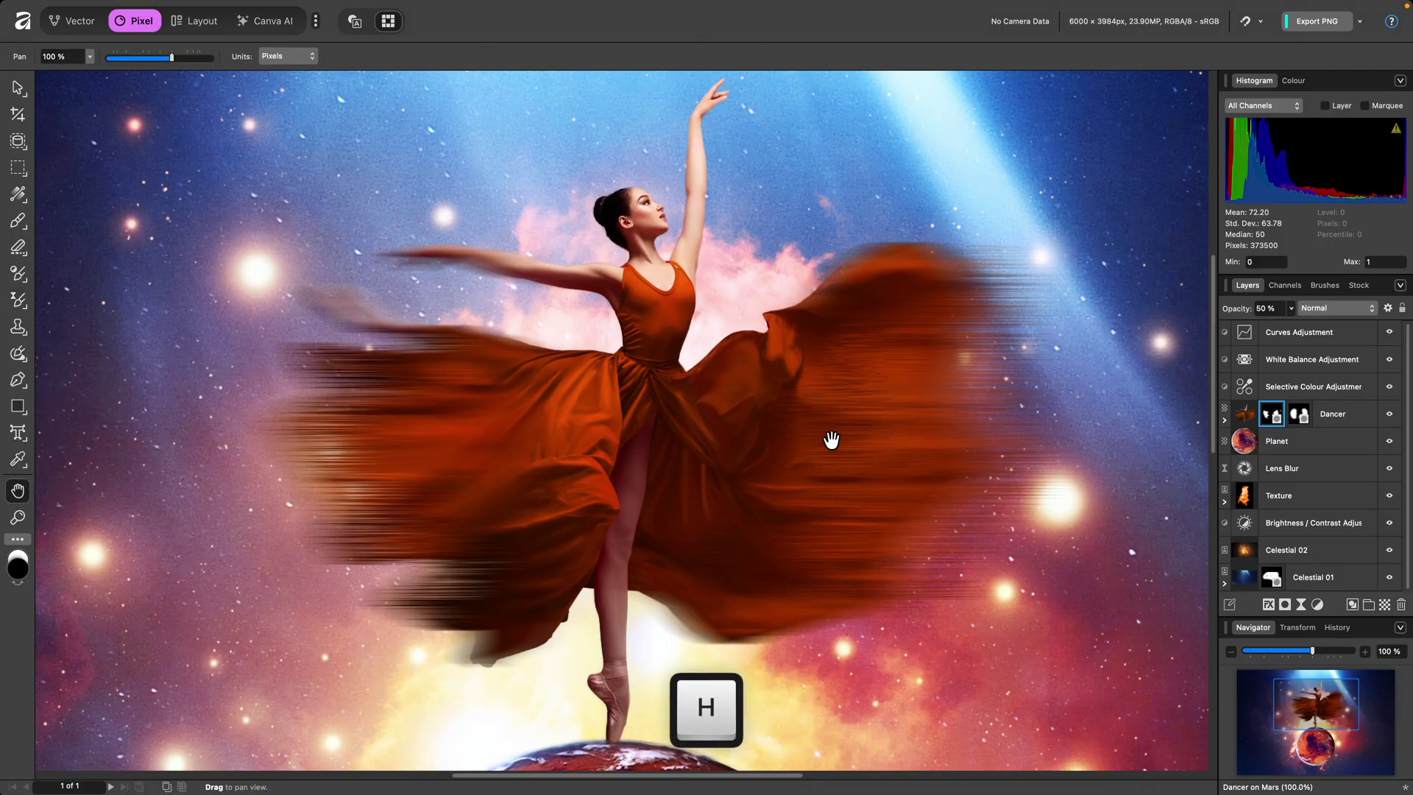
{"action": "key", "text": "super+0"}
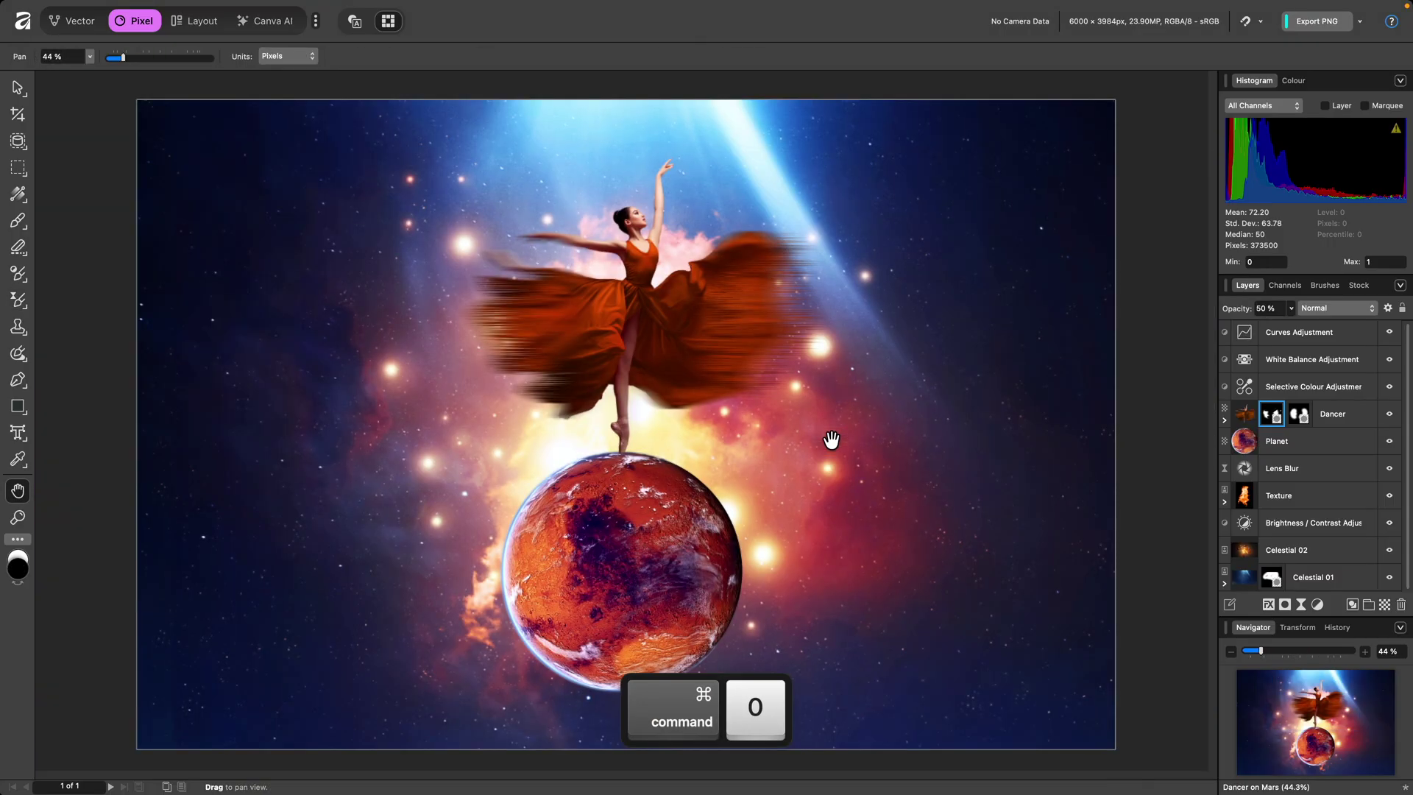